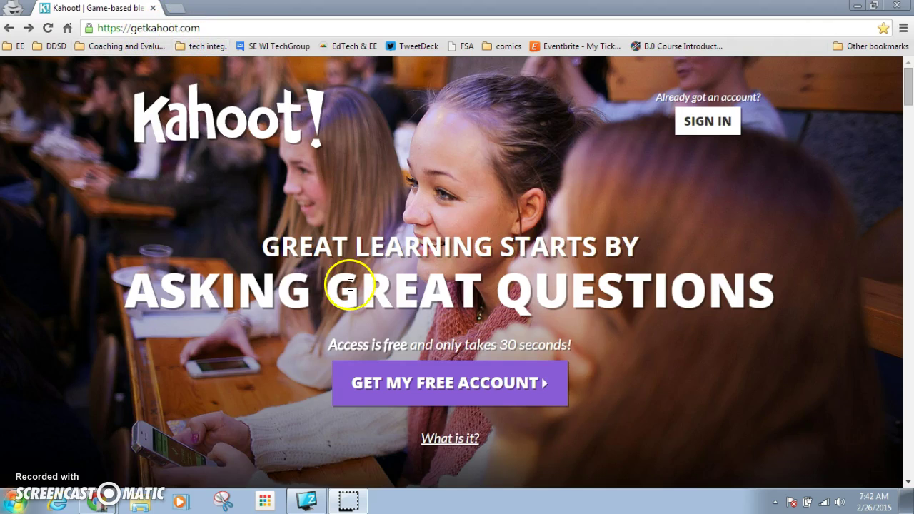
Begin the free-account sign-up as a teacher and enter the school DDSD.
{"action": "left_click", "coordinate": [452, 386]}
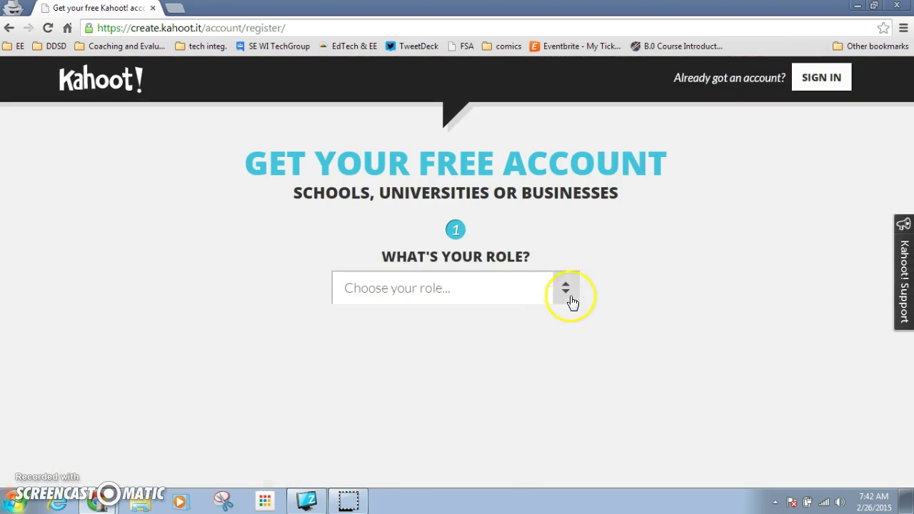
{"action": "left_click", "coordinate": [571, 288]}
{"action": "left_click", "coordinate": [528, 336]}
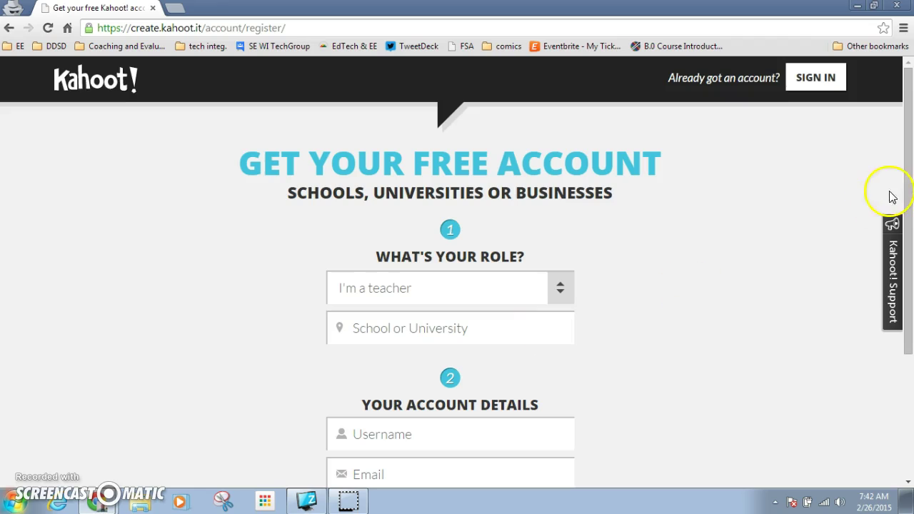
{"action": "left_click_drag", "start_coordinate": [906, 197], "coordinate": [908, 233]}
{"action": "left_click", "coordinate": [540, 276]}
{"action": "type", "text": "DDSD"}
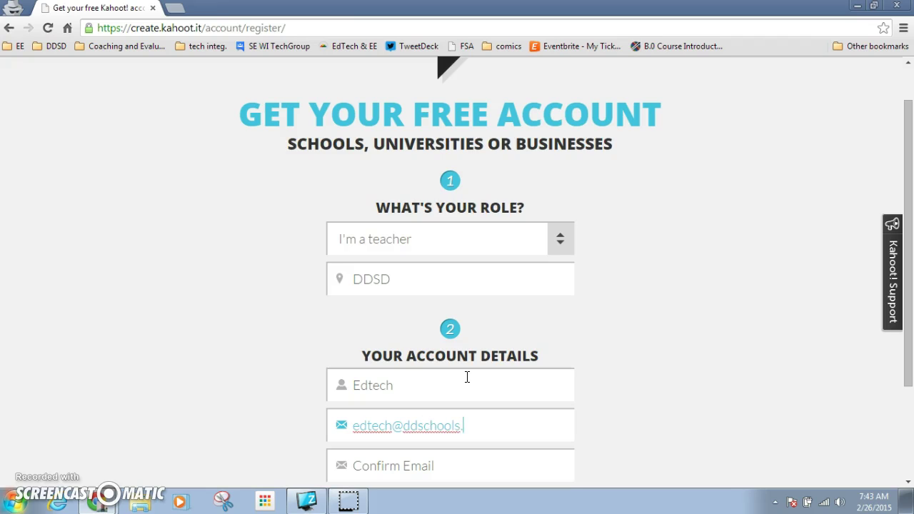
Fill in the confirmation email and password, then submit the sign-up form.
{"action": "key", "text": "Tab"}
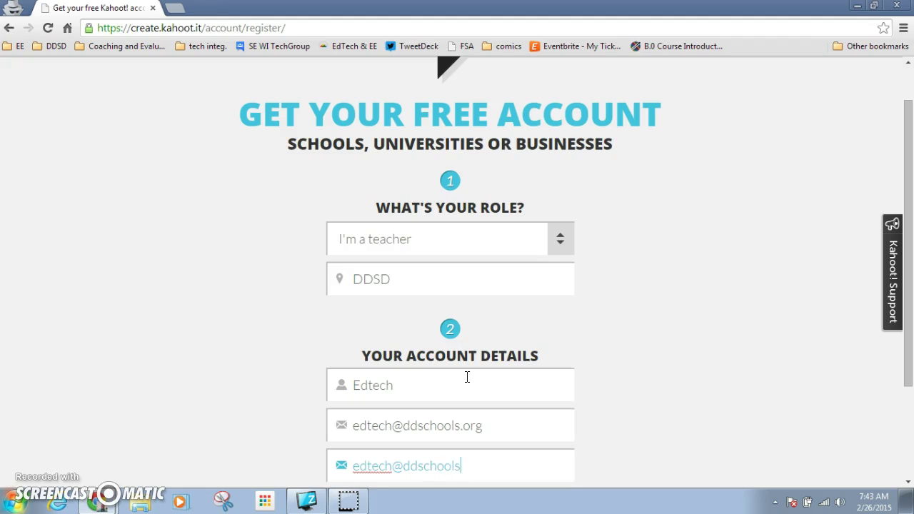
{"action": "key", "text": "Tab"}
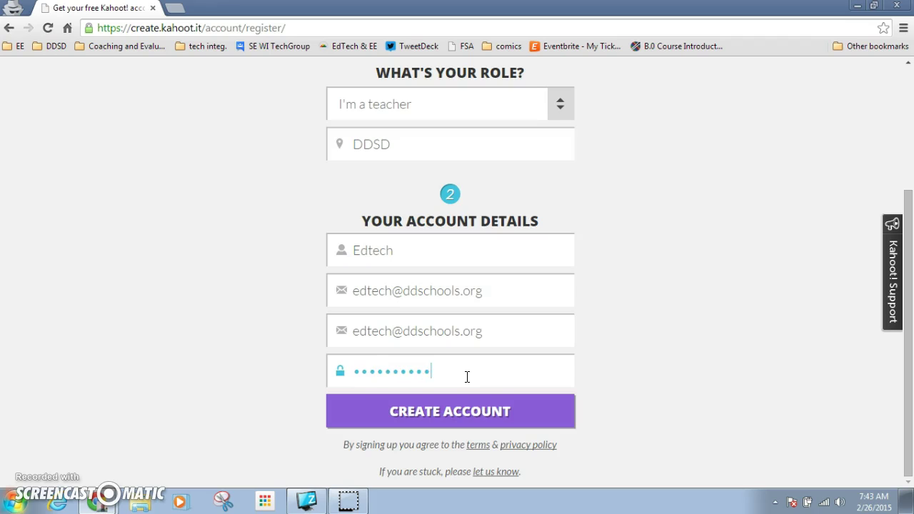
{"action": "left_click", "coordinate": [466, 400]}
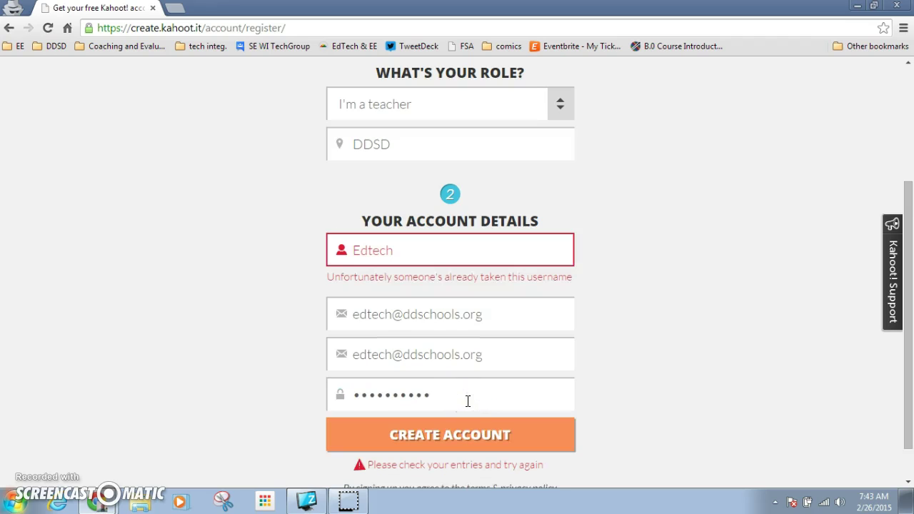
Change the already-taken username to a new one containing 'ddsd' and resubmit the form.
{"action": "left_click", "coordinate": [428, 247]}
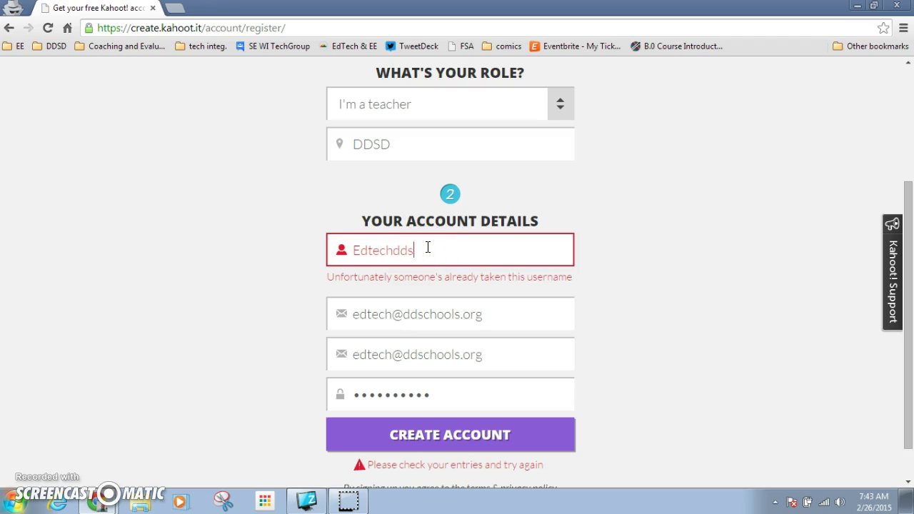
{"action": "type", "text": "ddsd"}
{"action": "left_click", "coordinate": [422, 444]}
{"action": "left_click", "coordinate": [430, 426]}
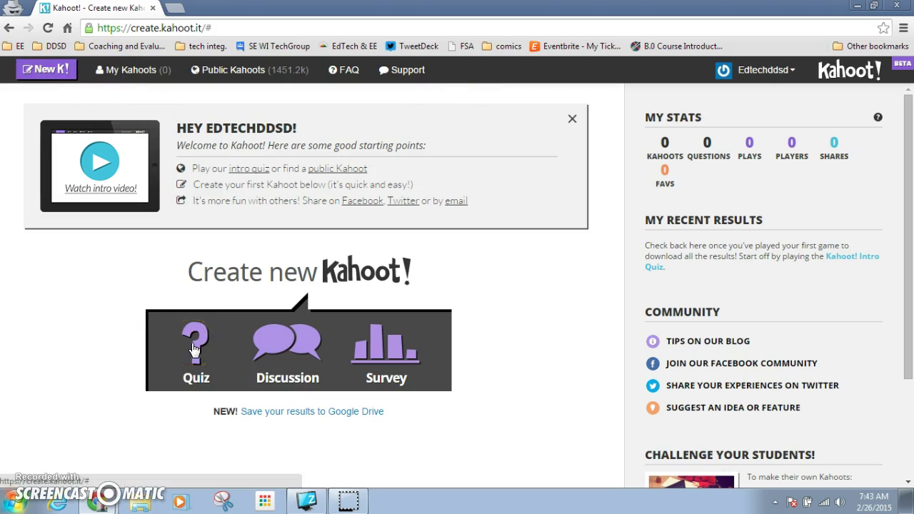
Start a Quiz kahoot named 'test quiz' from the Create new Kahoot! options.
{"action": "left_click", "coordinate": [264, 355]}
{"action": "left_click", "coordinate": [197, 354]}
{"action": "left_click", "coordinate": [374, 421]}
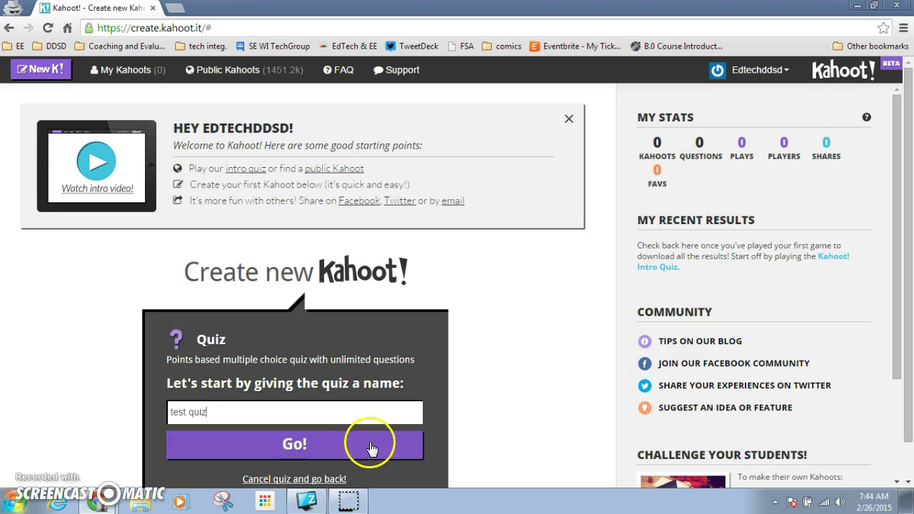
{"action": "left_click", "coordinate": [367, 444]}
Enter the question 'What color is this?', leaving the points setting unchanged.
{"action": "left_click", "coordinate": [363, 200]}
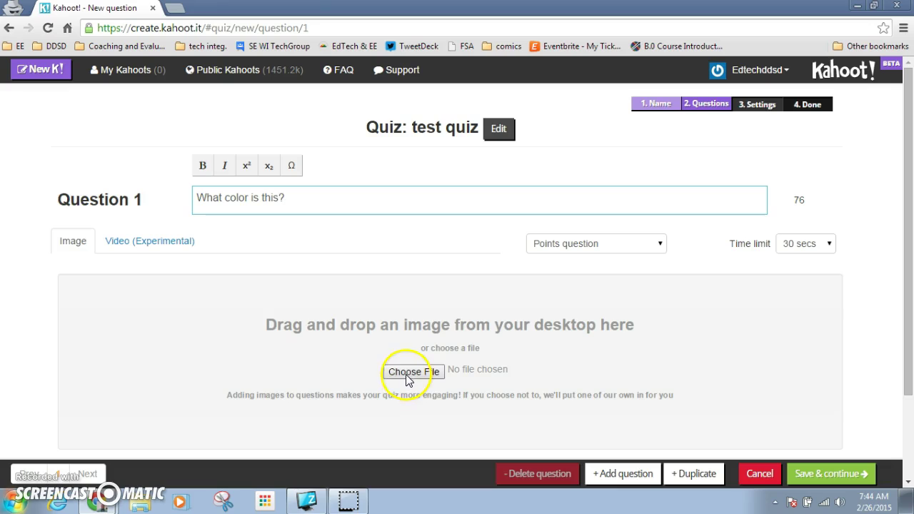
{"action": "left_click_drag", "start_coordinate": [908, 164], "coordinate": [907, 208]}
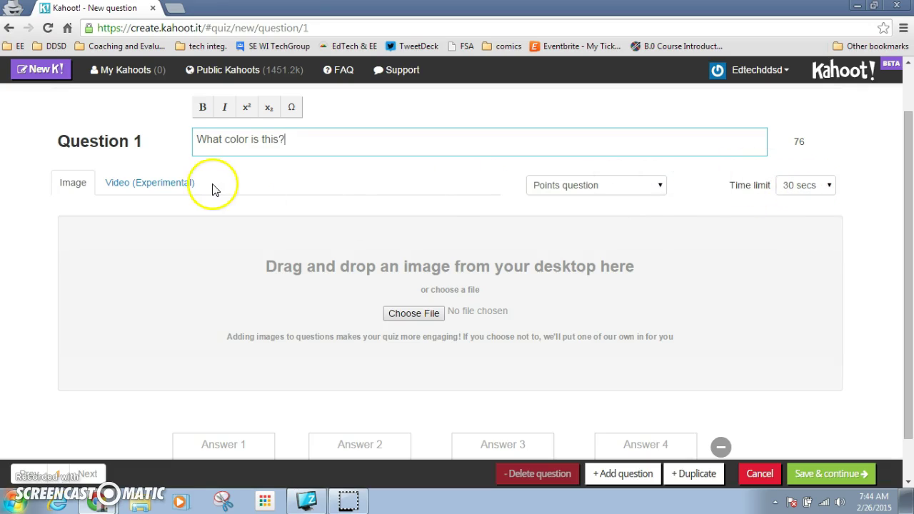
{"action": "left_click", "coordinate": [551, 187]}
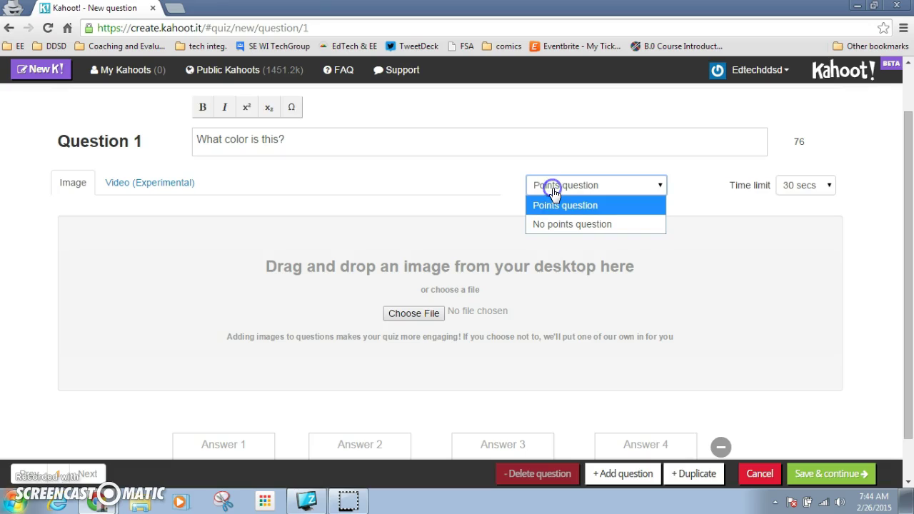
{"action": "left_click", "coordinate": [347, 170]}
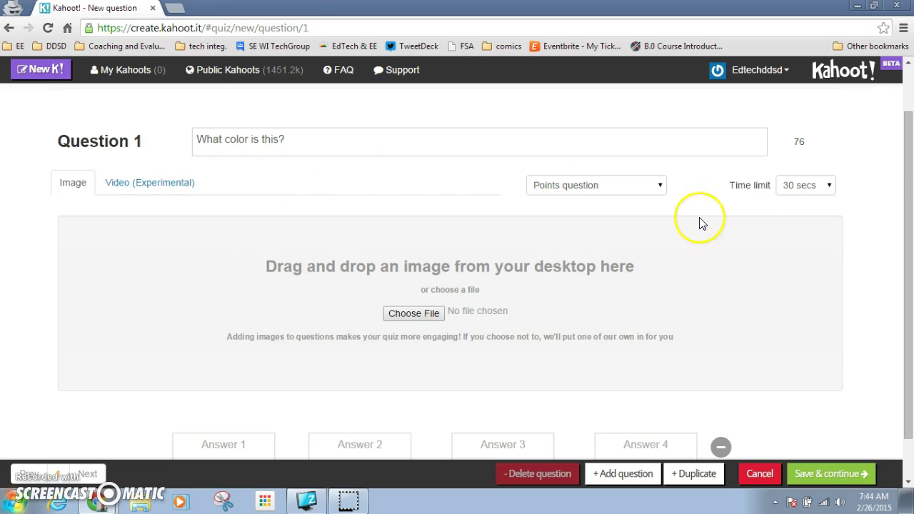
{"action": "left_click_drag", "start_coordinate": [911, 175], "coordinate": [911, 216]}
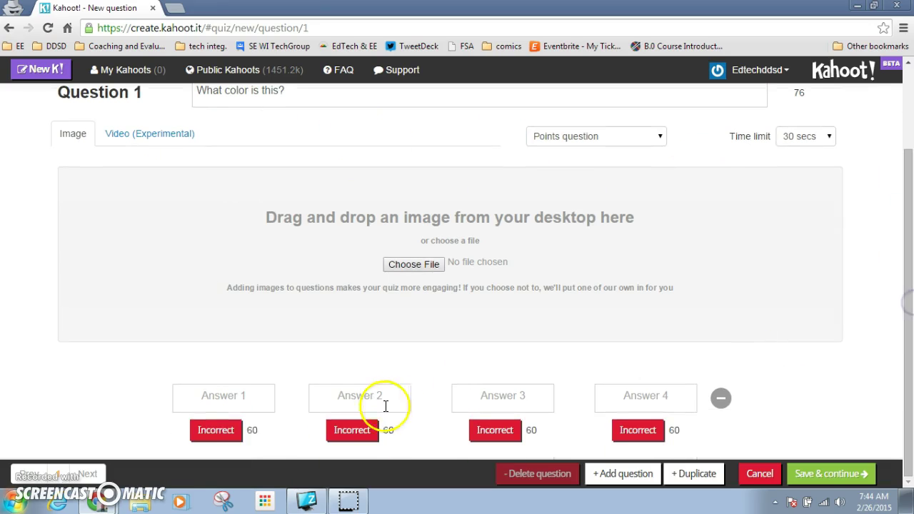
Fill answers red, blue, green, remove Answer 4, mark green correct, and add Question 2.
{"action": "left_click", "coordinate": [219, 401]}
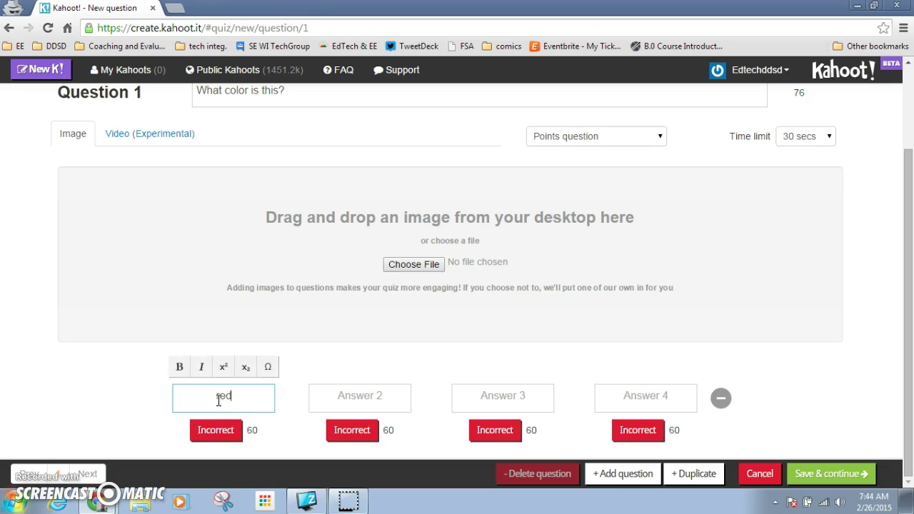
{"action": "key", "text": "Tab"}
{"action": "type", "text": "blue"}
{"action": "key", "text": "Tab"}
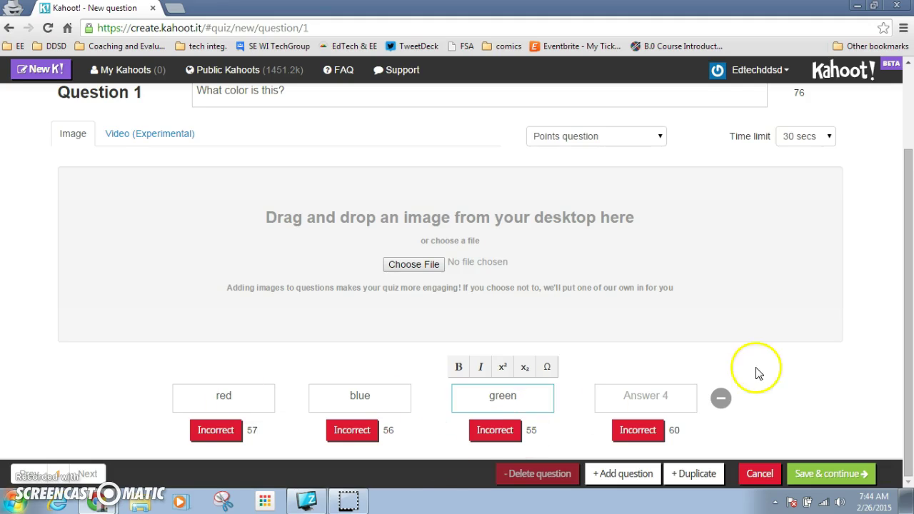
{"action": "left_click", "coordinate": [722, 397]}
{"action": "left_click", "coordinate": [552, 431]}
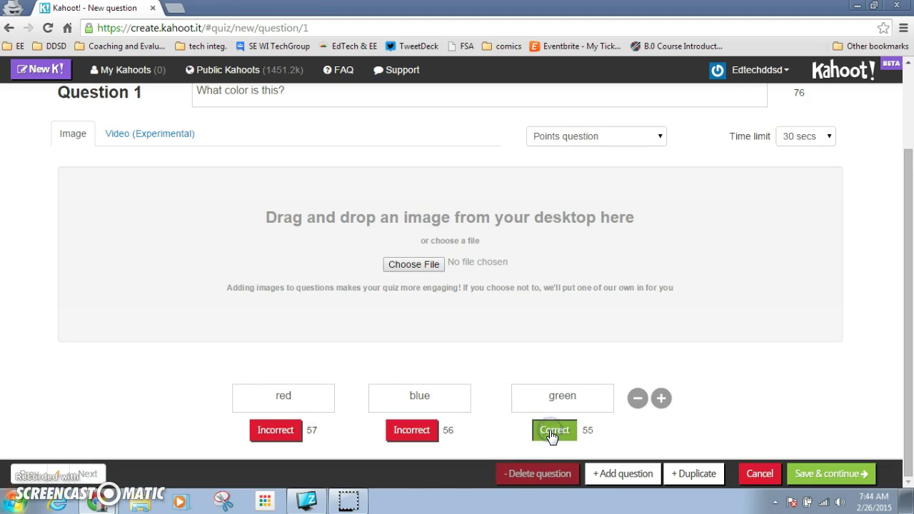
{"action": "left_click", "coordinate": [620, 474]}
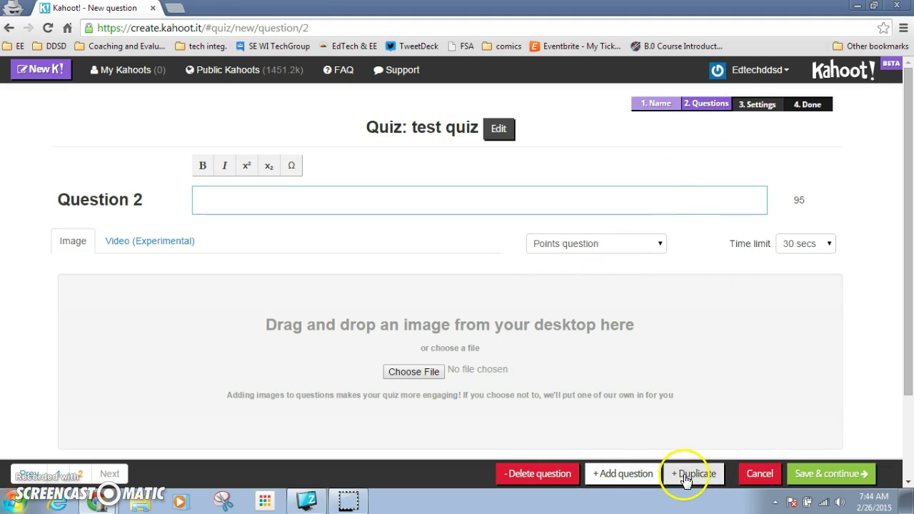
Delete the empty Question 2, keep privacy Public, set primary audience to School, and save.
{"action": "left_click", "coordinate": [556, 473]}
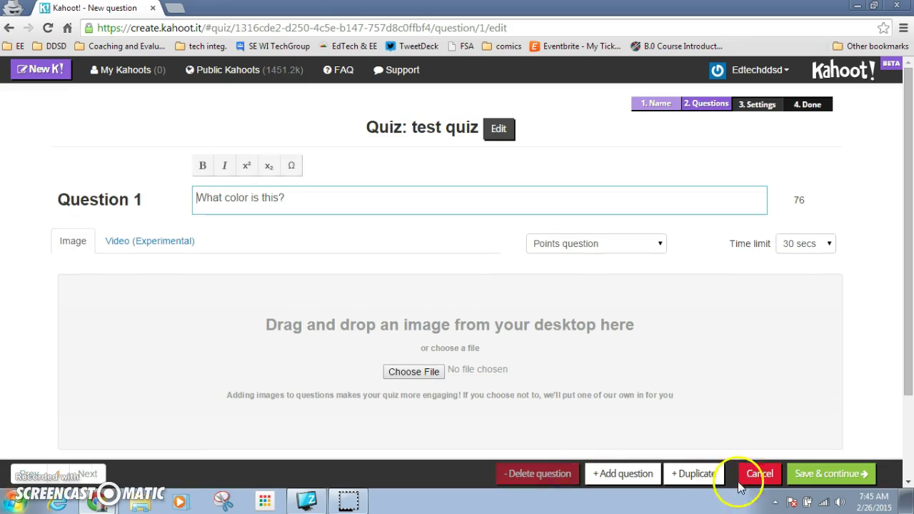
{"action": "left_click", "coordinate": [832, 481]}
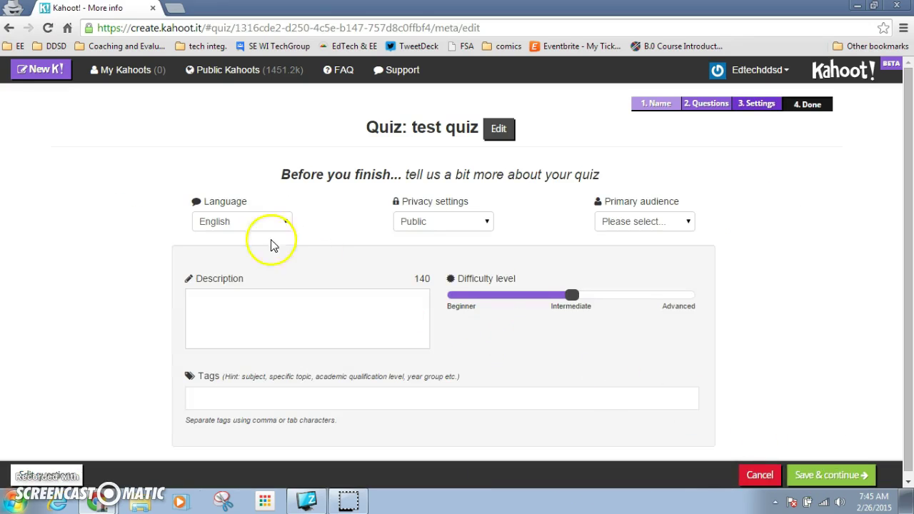
{"action": "left_click", "coordinate": [427, 219]}
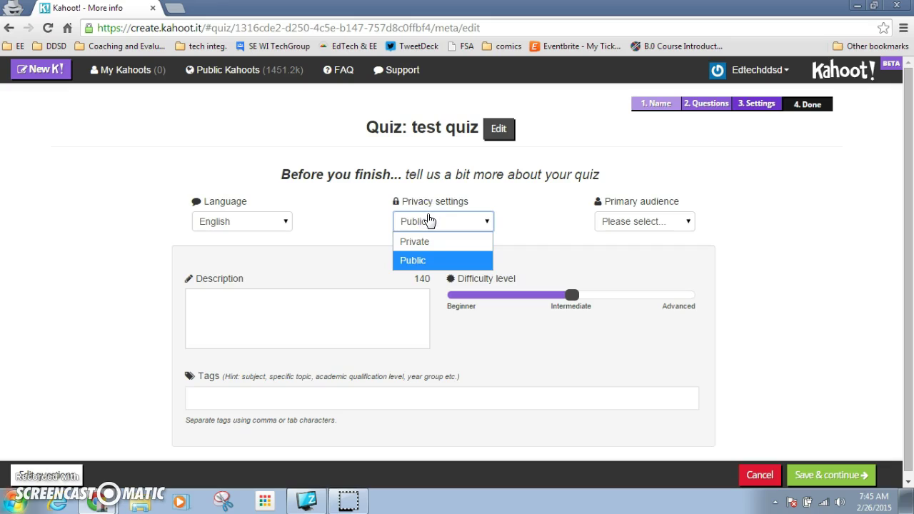
{"action": "left_click", "coordinate": [539, 208]}
{"action": "left_click", "coordinate": [634, 221]}
{"action": "left_click", "coordinate": [625, 262]}
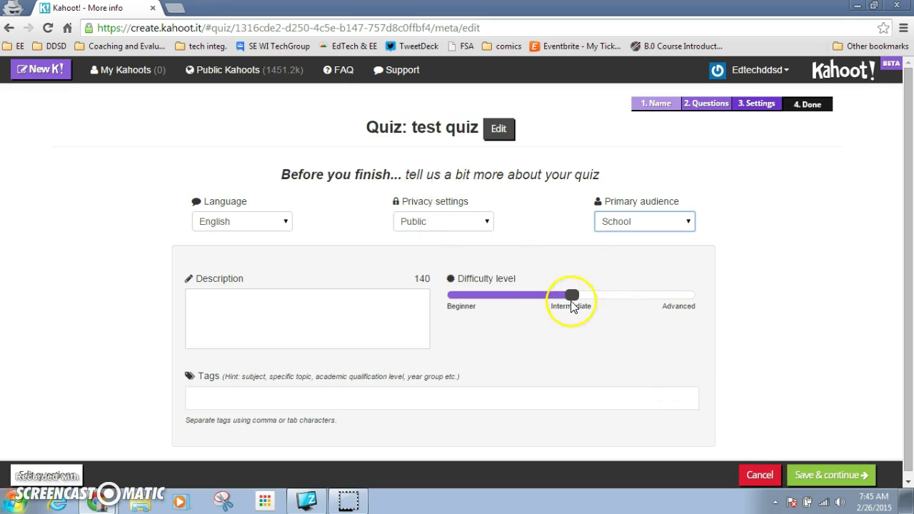
{"action": "left_click", "coordinate": [813, 474]}
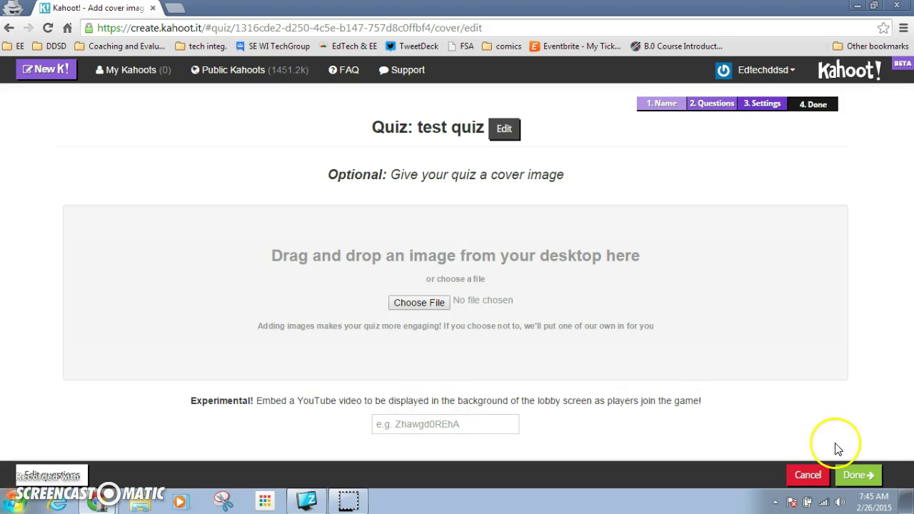
Finish the test quiz and open its Preview.
{"action": "left_click", "coordinate": [859, 476]}
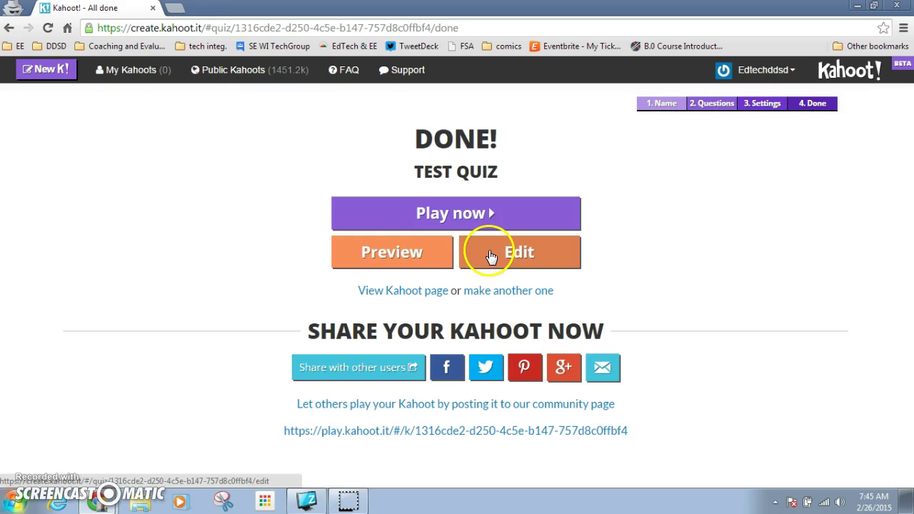
{"action": "left_click", "coordinate": [420, 256]}
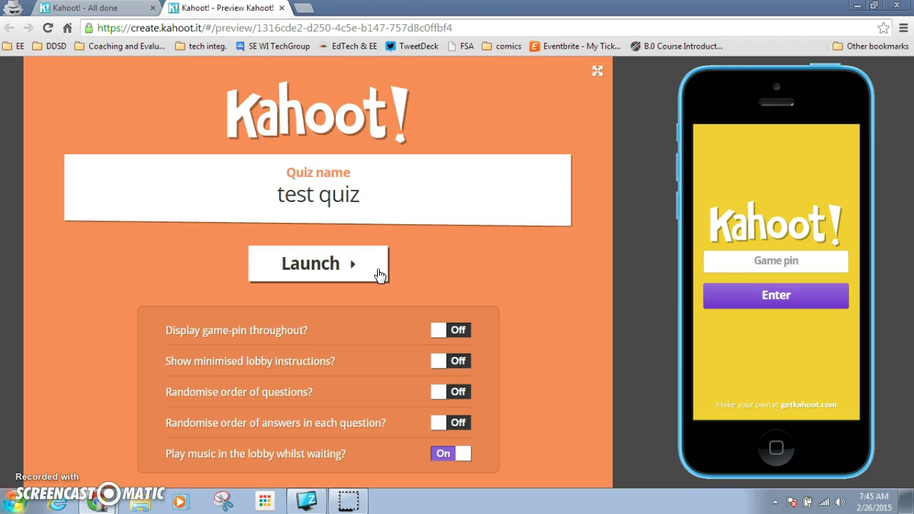
Launch the preview and join from the phone simulator using the game pin as 'test student'.
{"action": "left_click", "coordinate": [377, 271]}
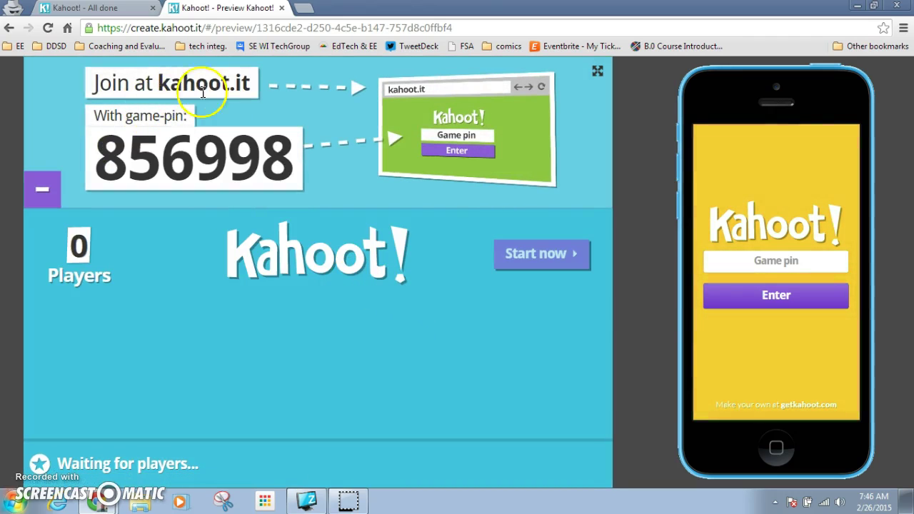
{"action": "left_click", "coordinate": [726, 259]}
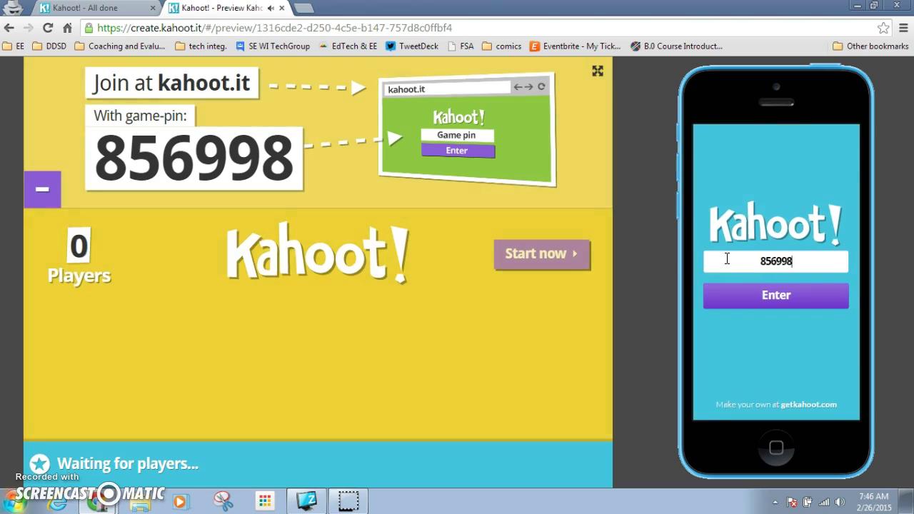
{"action": "left_click", "coordinate": [724, 293]}
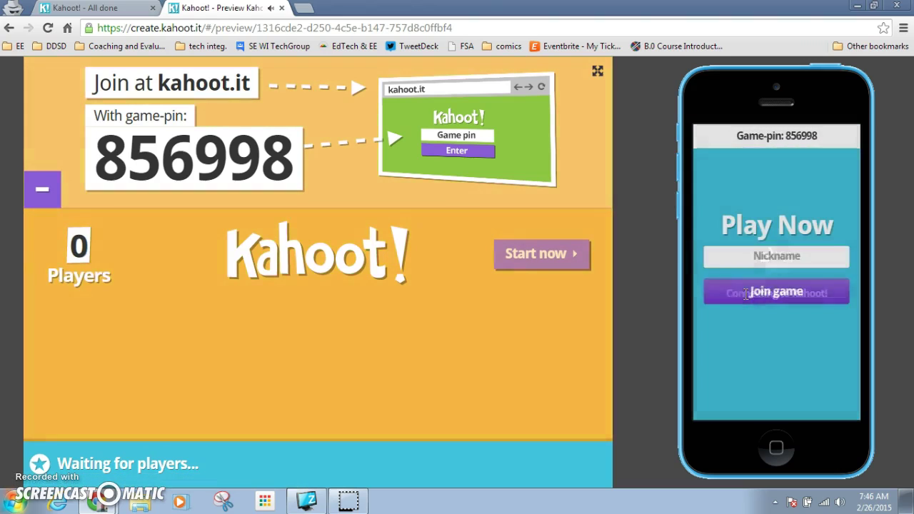
{"action": "left_click", "coordinate": [756, 260]}
{"action": "type", "text": "test student"}
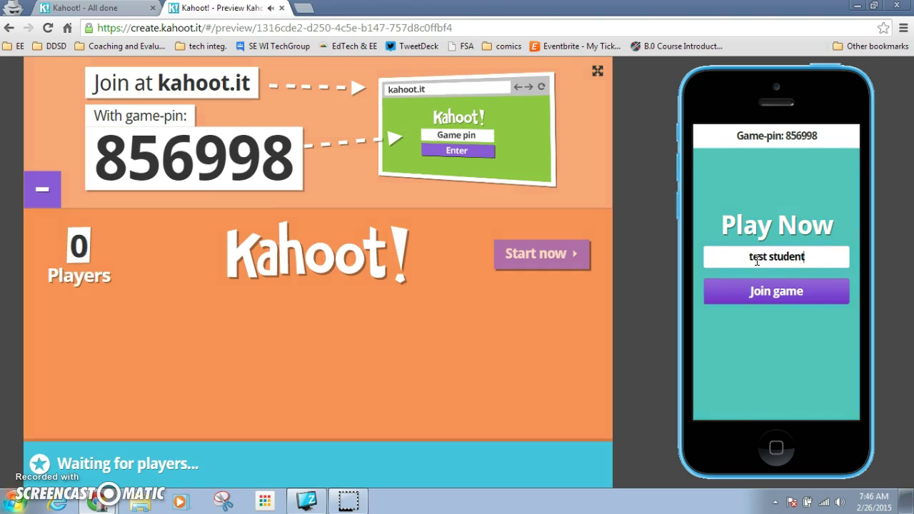
{"action": "left_click", "coordinate": [777, 292]}
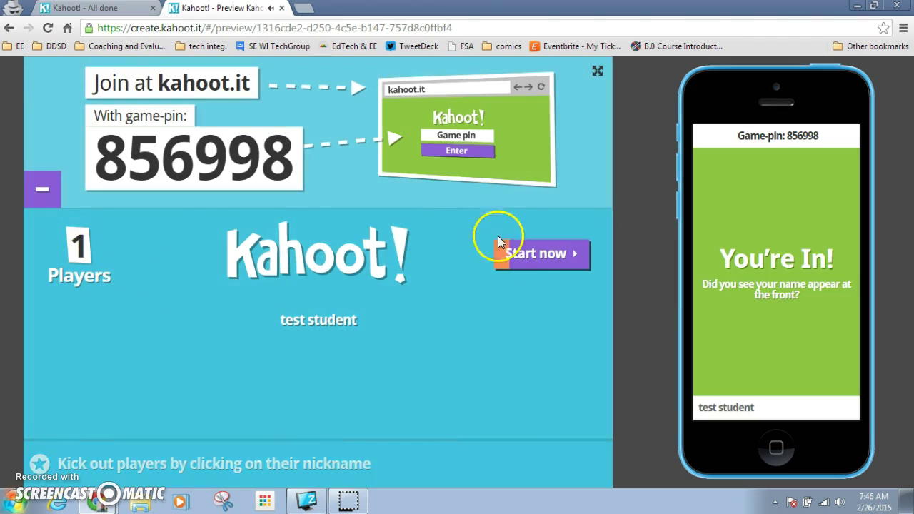
Start the game, answer green on the phone, and advance to the scoreboard showing 817.
{"action": "left_click", "coordinate": [520, 253]}
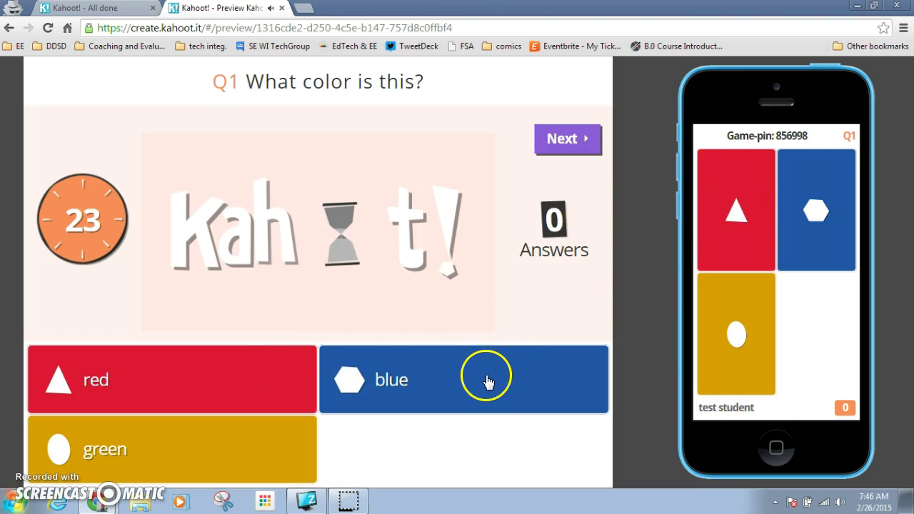
{"action": "left_click", "coordinate": [744, 318]}
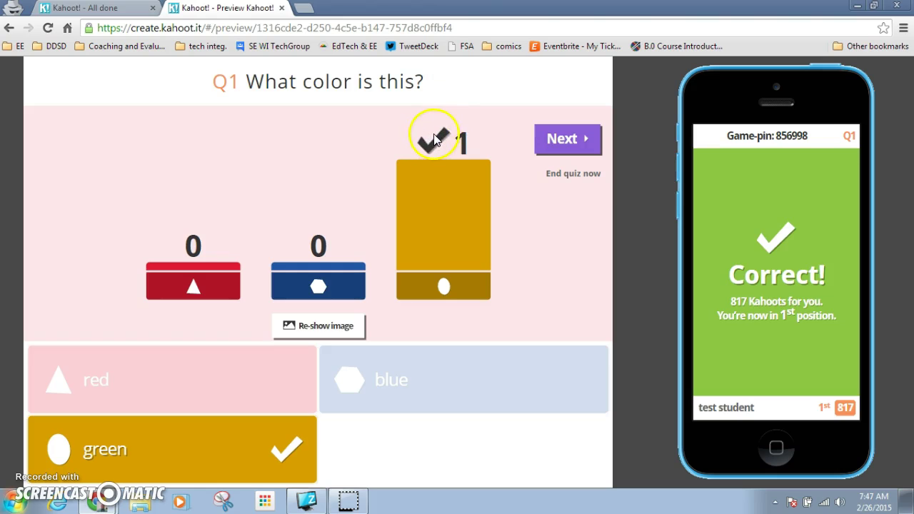
{"action": "left_click", "coordinate": [557, 140]}
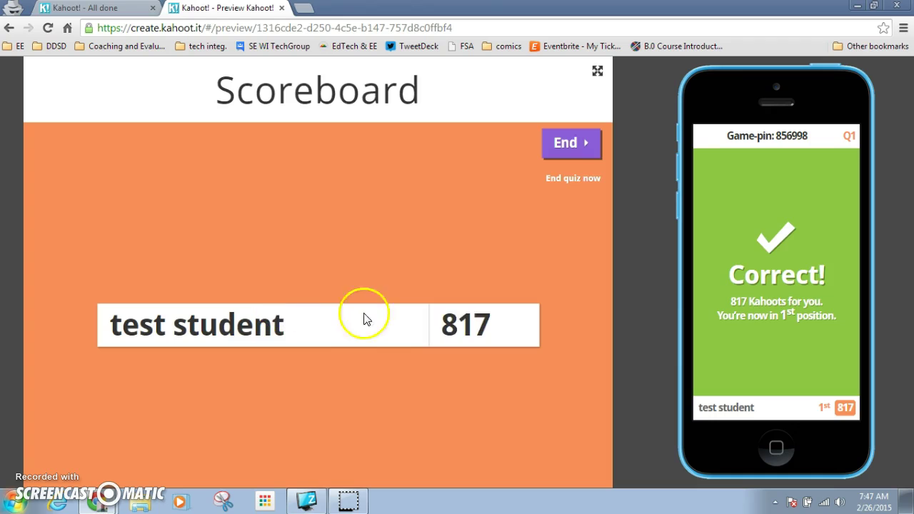
End the game, view Feedback & results and the Final scoreboard, then leave for getkahoot.com.
{"action": "left_click", "coordinate": [568, 143]}
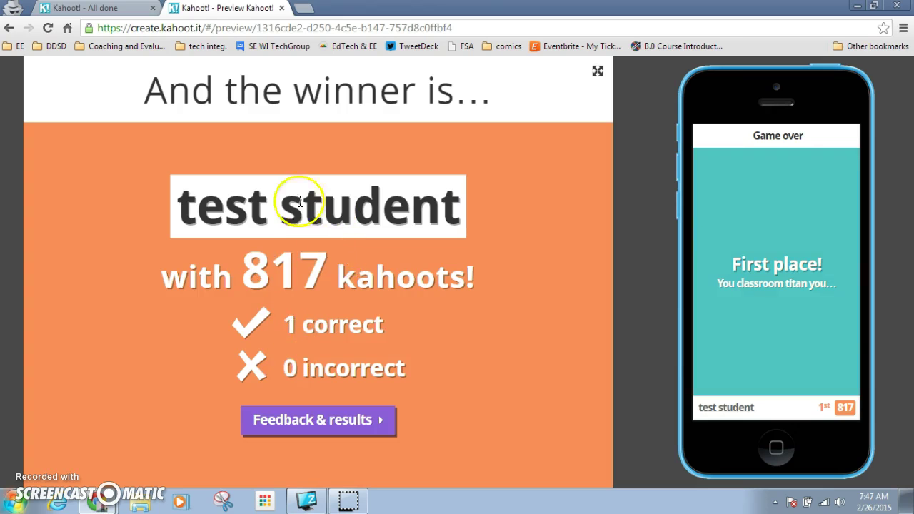
{"action": "left_click", "coordinate": [319, 421]}
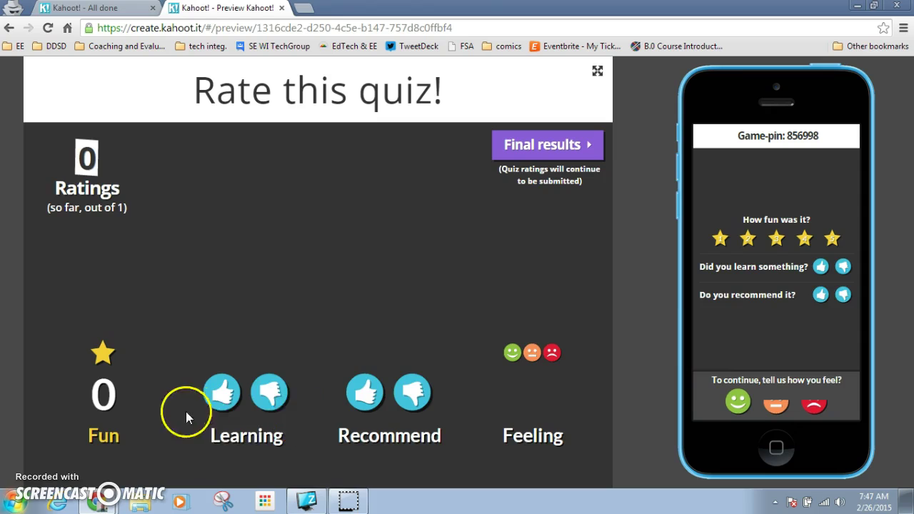
{"action": "left_click", "coordinate": [549, 158]}
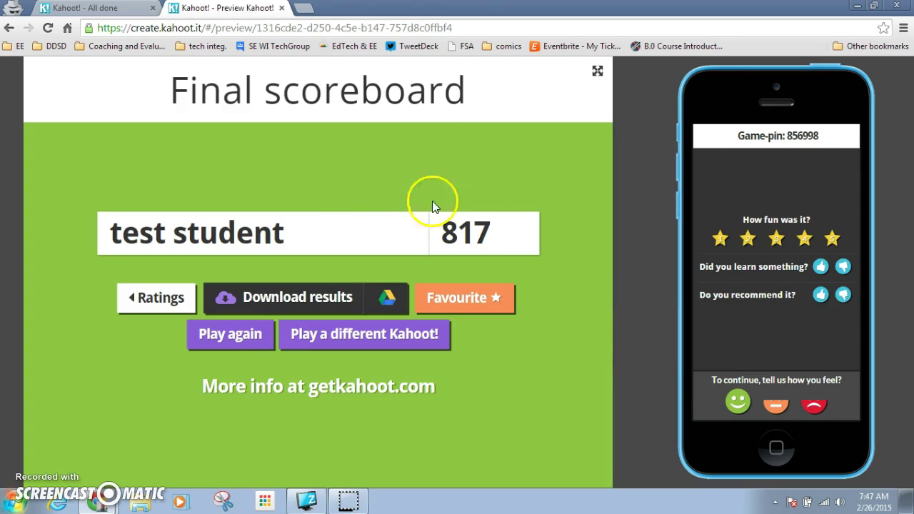
{"action": "left_click", "coordinate": [375, 340]}
Return to the test quiz tab, go to My Kahoots, and start a new Discussion kahoot.
{"action": "left_click", "coordinate": [342, 391]}
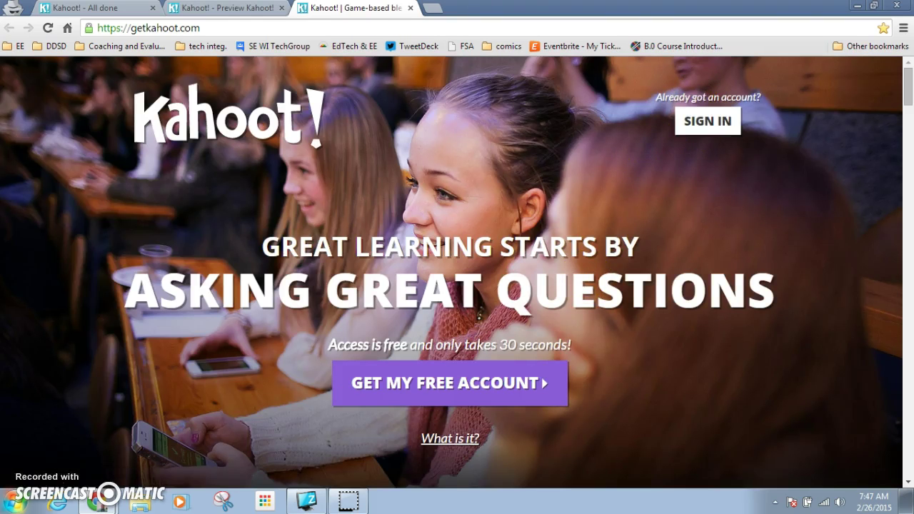
{"action": "left_click", "coordinate": [86, 8]}
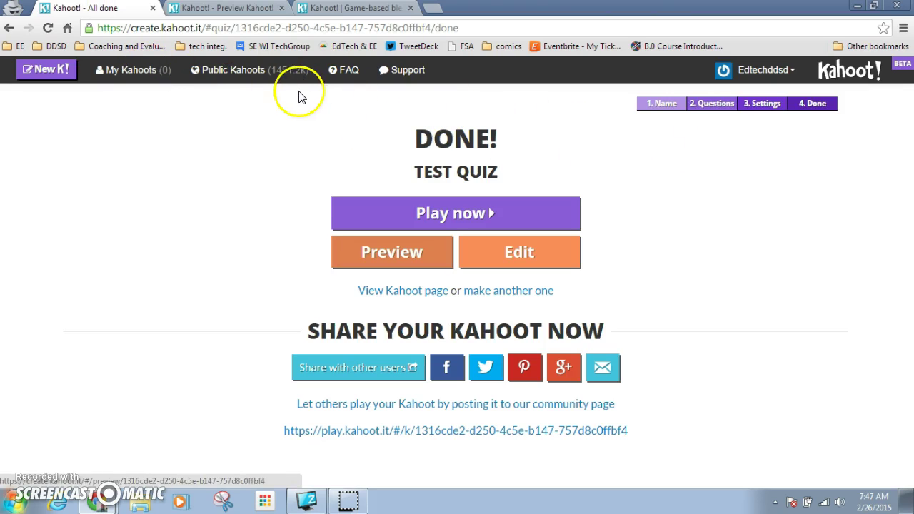
{"action": "left_click", "coordinate": [156, 78]}
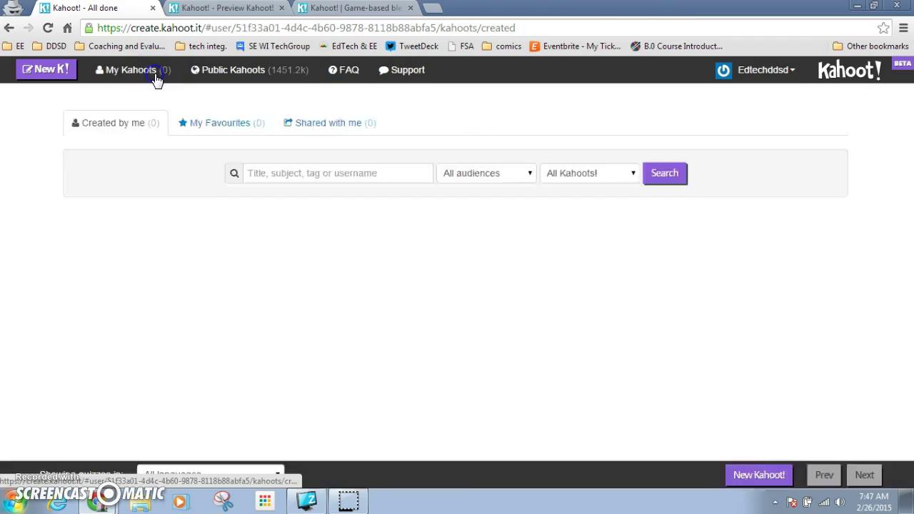
{"action": "left_click", "coordinate": [37, 71]}
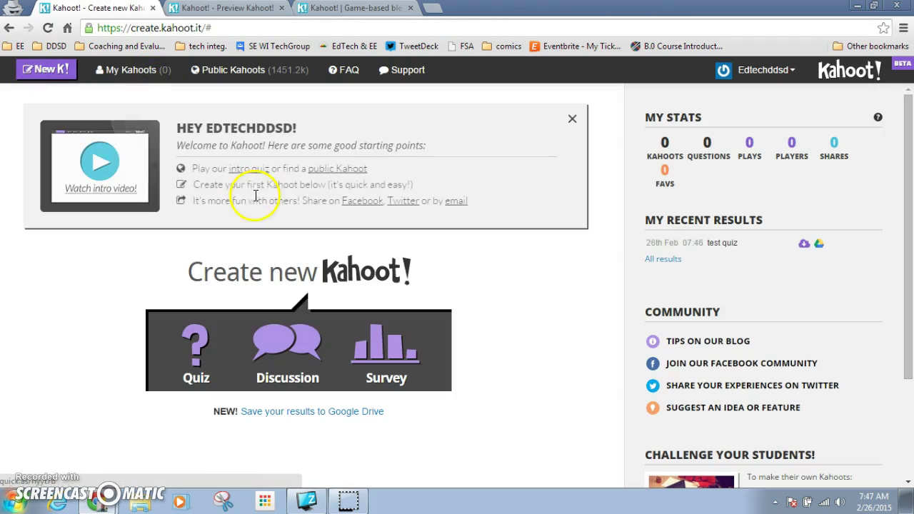
{"action": "left_click", "coordinate": [284, 336]}
{"action": "left_click", "coordinate": [301, 409]}
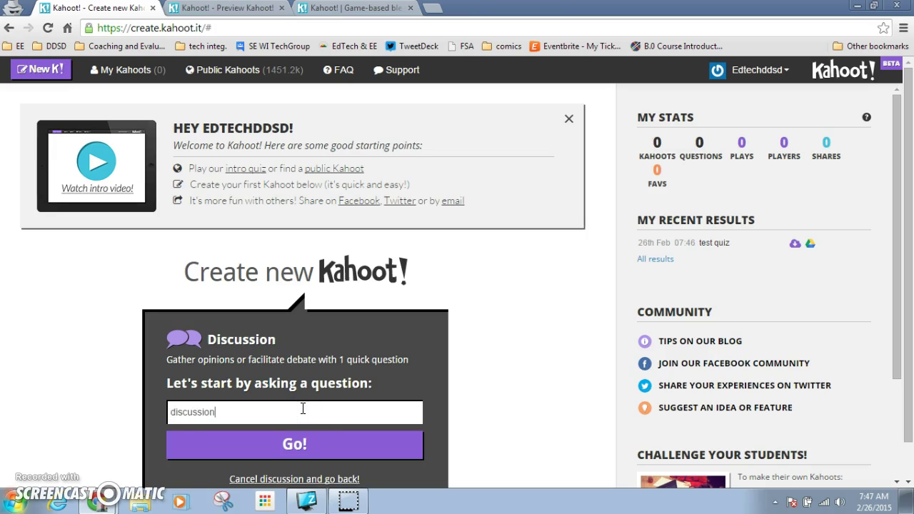
Create the discussion and replace its question with 'What do you think about.....'.
{"action": "left_click", "coordinate": [301, 437]}
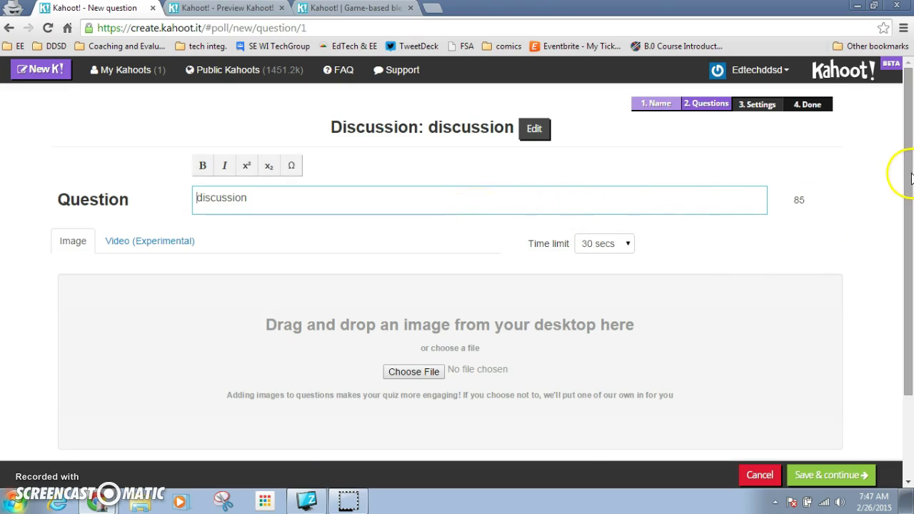
{"action": "left_click_drag", "start_coordinate": [911, 179], "coordinate": [911, 263]}
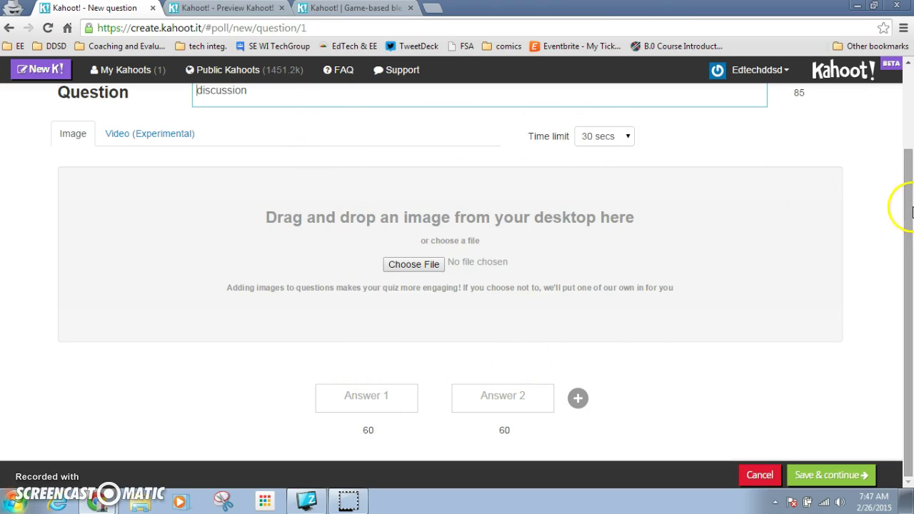
{"action": "left_click_drag", "start_coordinate": [910, 223], "coordinate": [910, 177]}
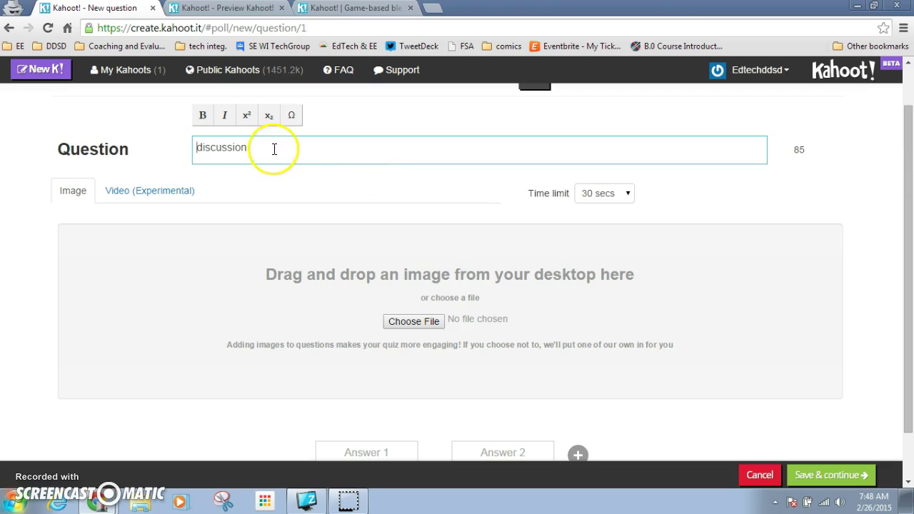
{"action": "left_click_drag", "start_coordinate": [259, 151], "coordinate": [118, 159]}
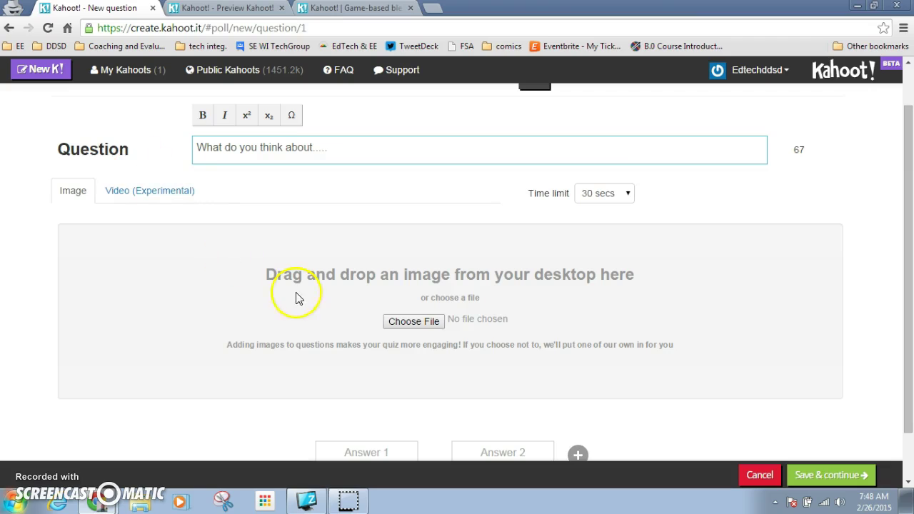
{"action": "left_click_drag", "start_coordinate": [905, 190], "coordinate": [905, 234]}
Enter answers Good and Bad, then save and continue to the settings page.
{"action": "left_click", "coordinate": [383, 393]}
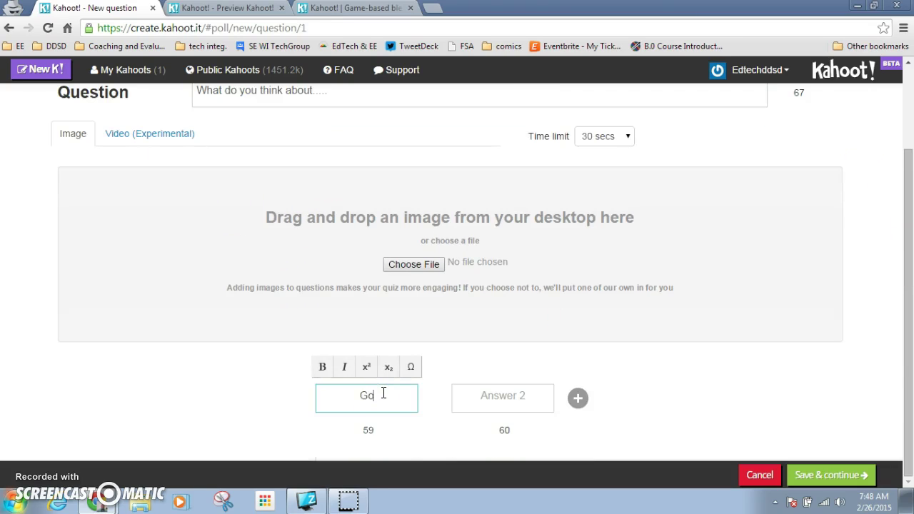
{"action": "key", "text": "Tab"}
{"action": "type", "text": "B"}
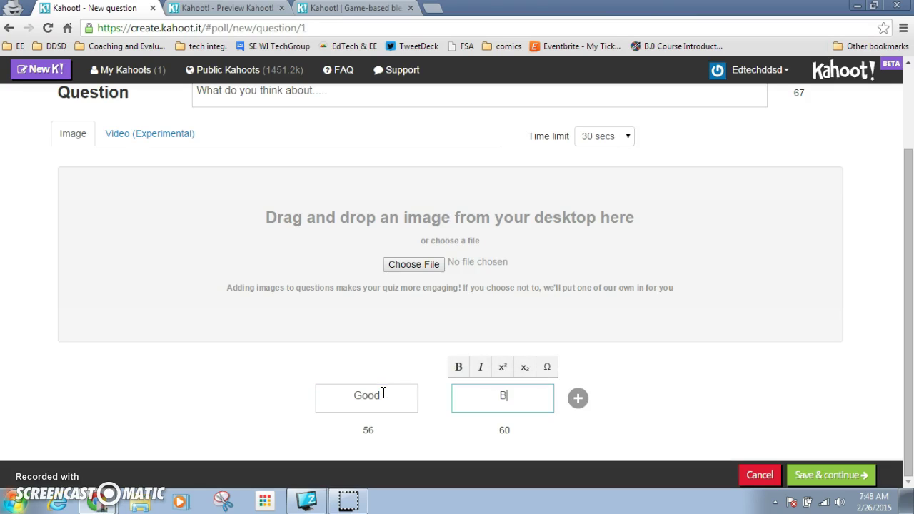
{"action": "left_click", "coordinate": [807, 475]}
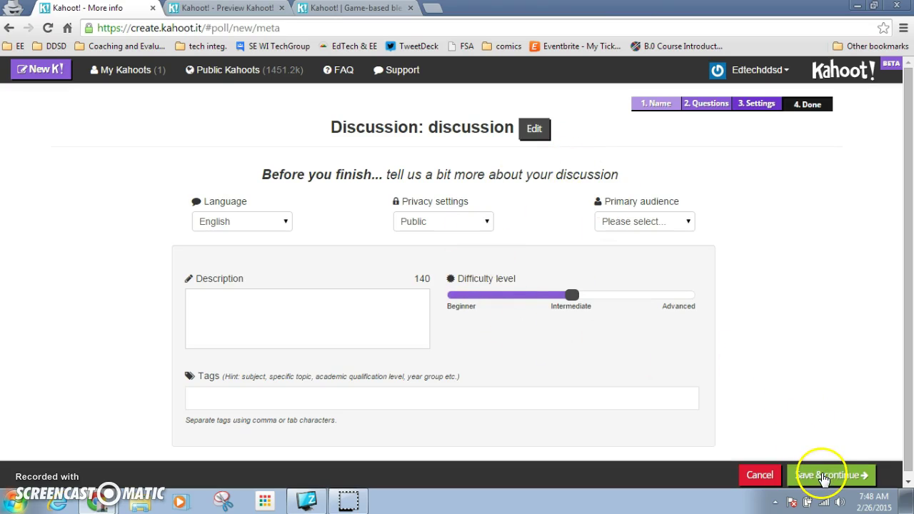
Give the discussion a School primary audience, mark it Done, and begin a new kahoot.
{"action": "left_click", "coordinate": [823, 477]}
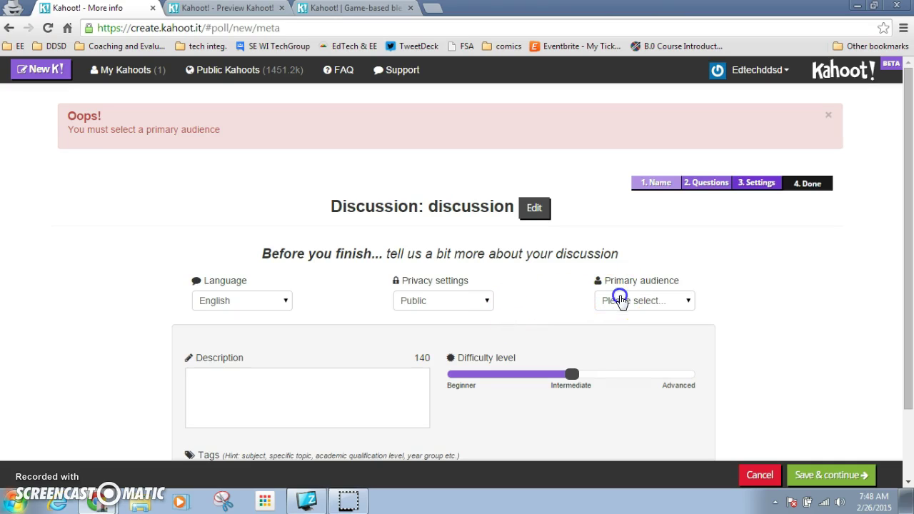
{"action": "left_click", "coordinate": [617, 300]}
{"action": "left_click", "coordinate": [612, 339]}
{"action": "left_click", "coordinate": [814, 475]}
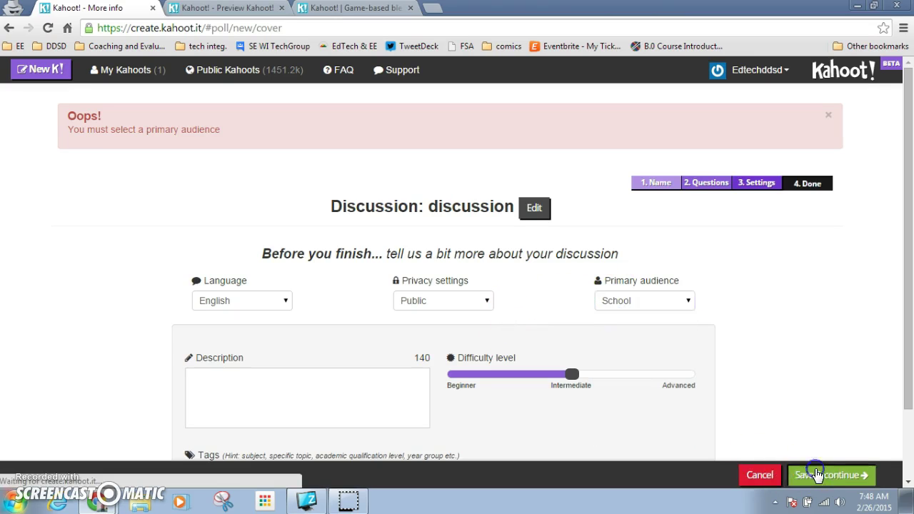
{"action": "left_click", "coordinate": [867, 473]}
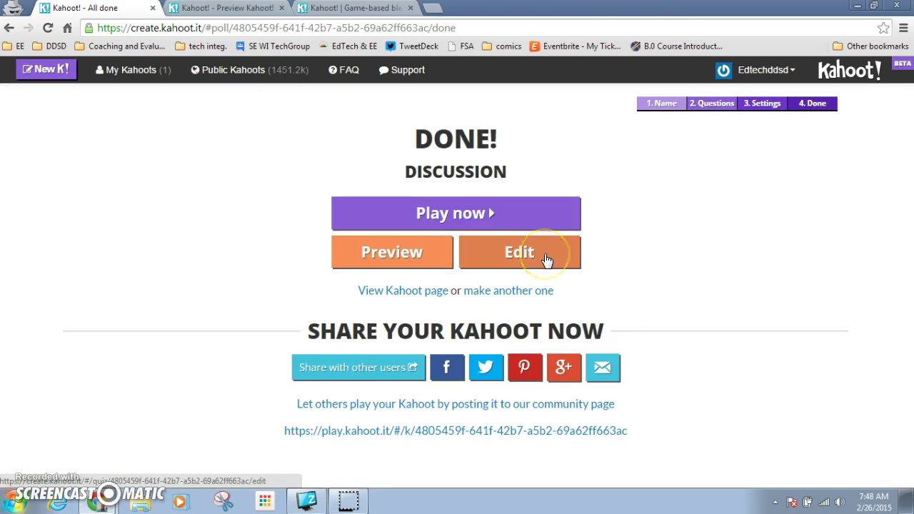
{"action": "left_click", "coordinate": [42, 69]}
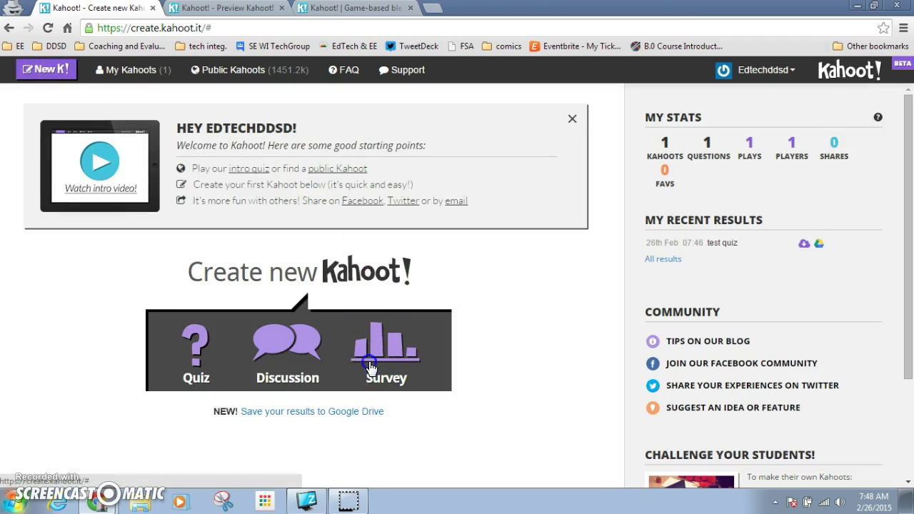
Start a new survey named 'survey' and go on to its questions.
{"action": "left_click", "coordinate": [369, 368]}
{"action": "left_click_drag", "start_coordinate": [898, 133], "coordinate": [910, 205]}
{"action": "left_click", "coordinate": [410, 416]}
{"action": "type", "text": "survey"}
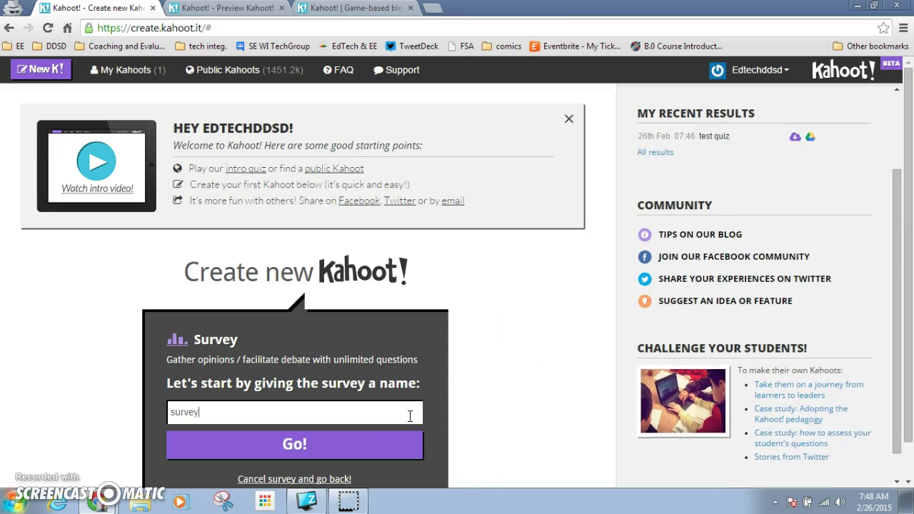
{"action": "left_click", "coordinate": [384, 456]}
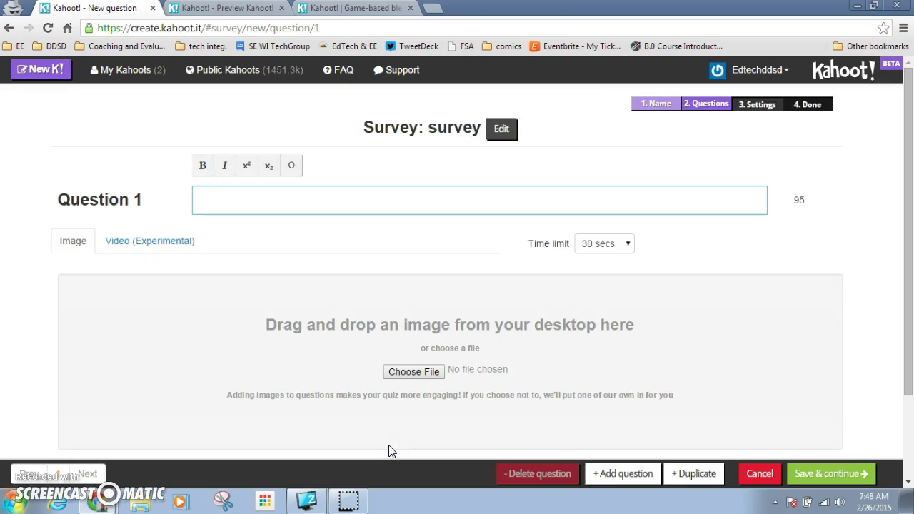
Enter the survey question 'What is your favorite color?'.
{"action": "left_click", "coordinate": [311, 204]}
{"action": "type", "text": "What is your favorite color?"}
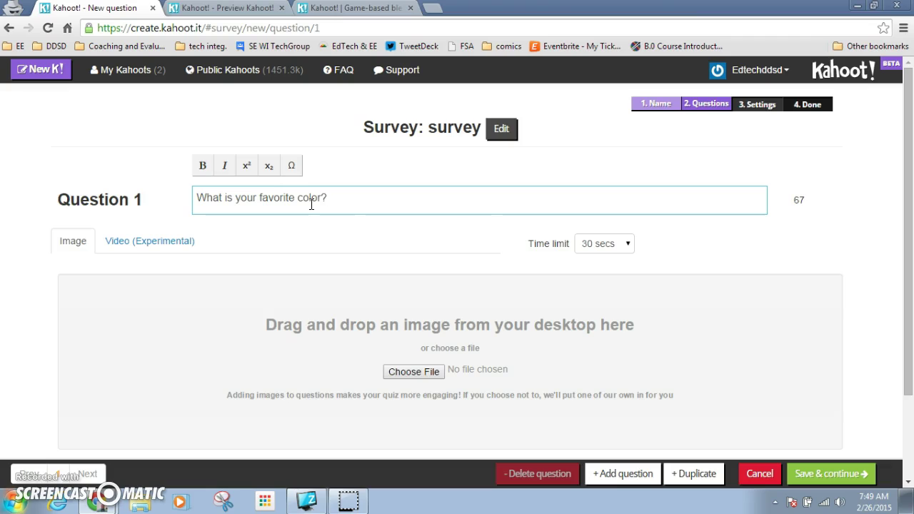
{"action": "left_click_drag", "start_coordinate": [907, 175], "coordinate": [908, 322]}
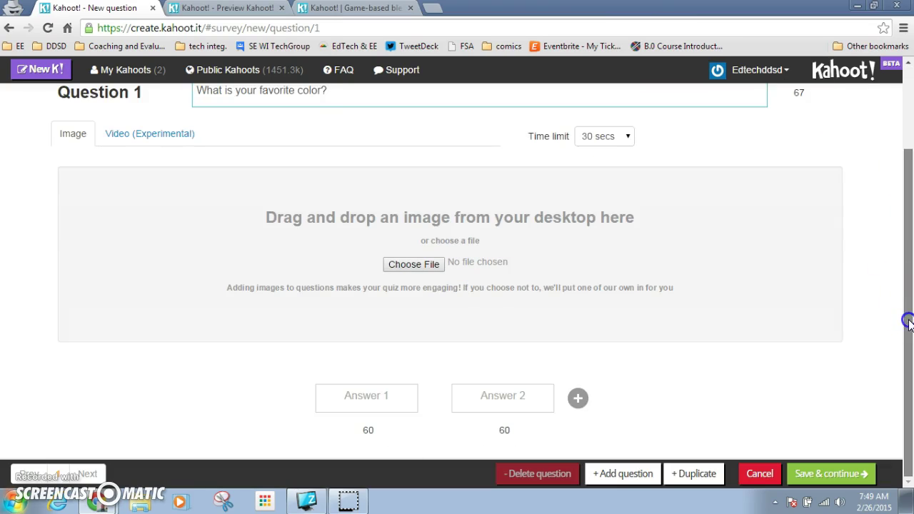
Fill in the answers Red, Blue and a third answer, yellow, and save the question.
{"action": "left_click", "coordinate": [398, 405]}
{"action": "type", "text": "Red"}
{"action": "key", "text": "Tab"}
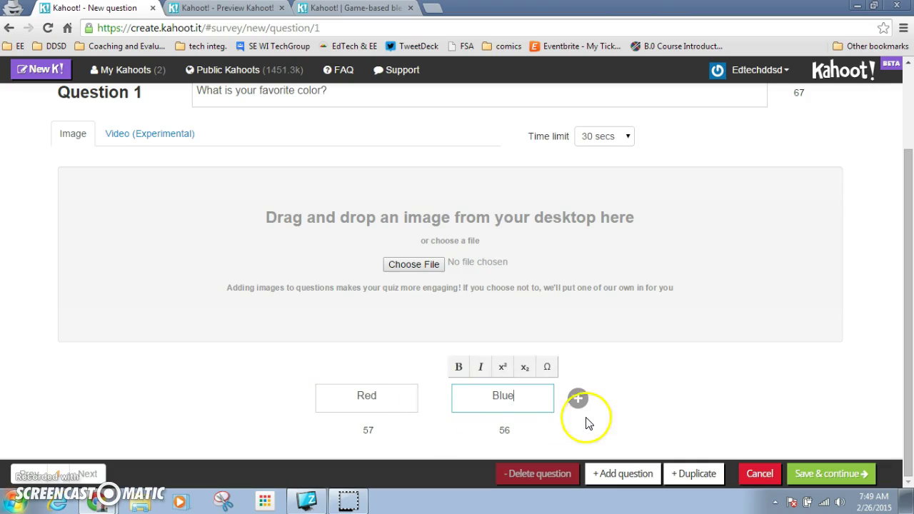
{"action": "left_click", "coordinate": [577, 398]}
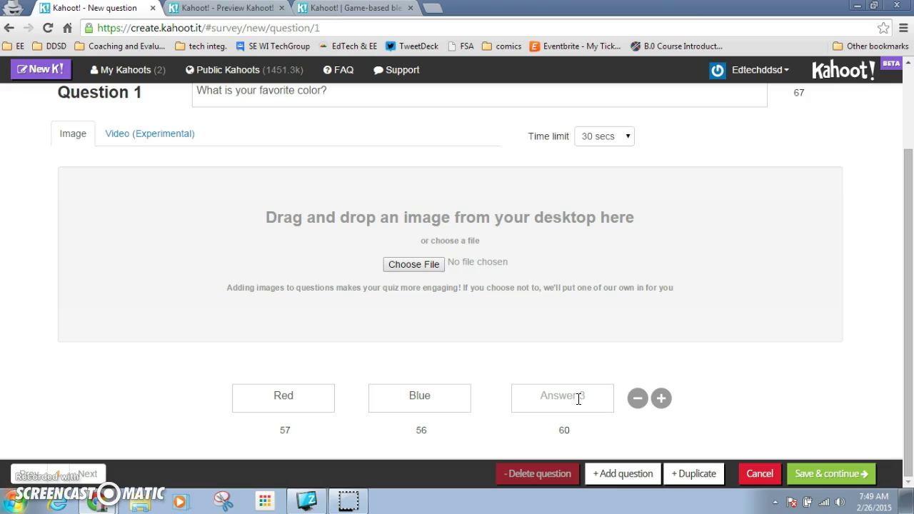
{"action": "left_click", "coordinate": [807, 474]}
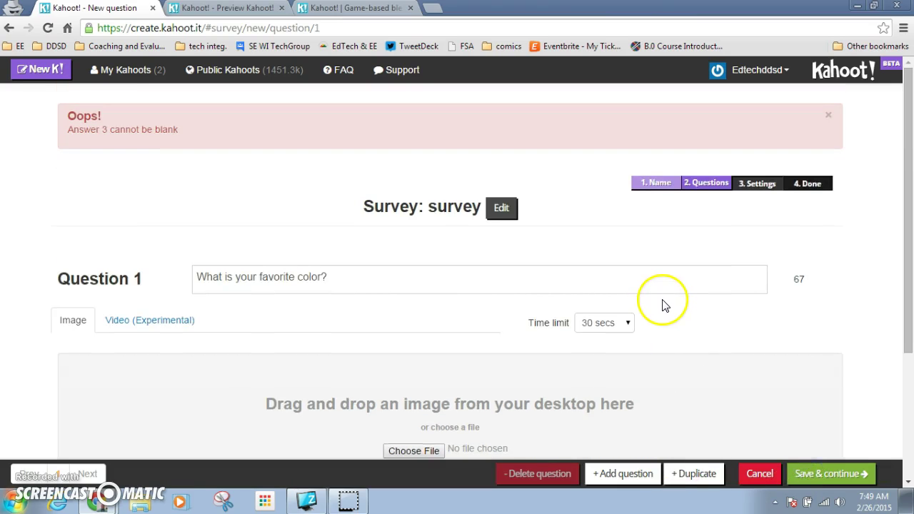
{"action": "left_click_drag", "start_coordinate": [909, 225], "coordinate": [909, 341]}
{"action": "left_click", "coordinate": [590, 408]}
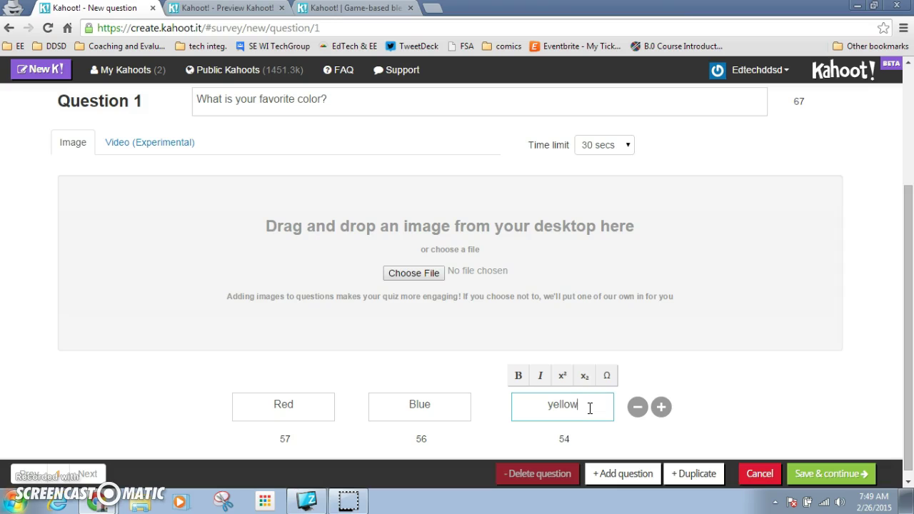
{"action": "left_click", "coordinate": [628, 428]}
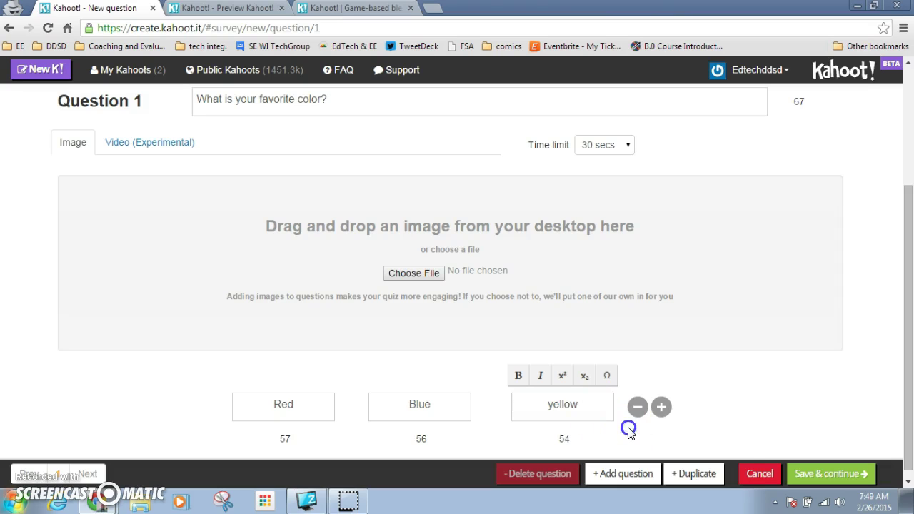
{"action": "left_click", "coordinate": [808, 482]}
Set the survey's primary audience to University, finish it, and switch to the getkahoot.com tab.
{"action": "left_click", "coordinate": [639, 223]}
{"action": "left_click", "coordinate": [635, 279]}
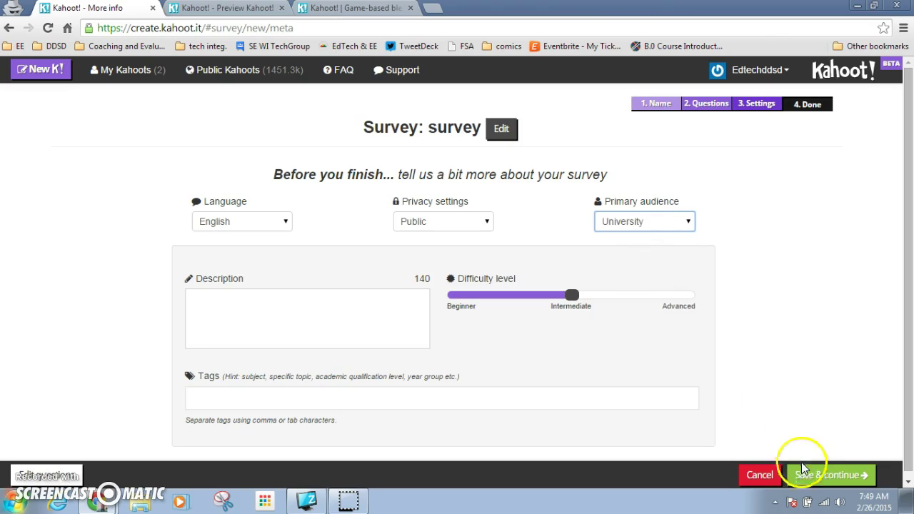
{"action": "left_click", "coordinate": [814, 480]}
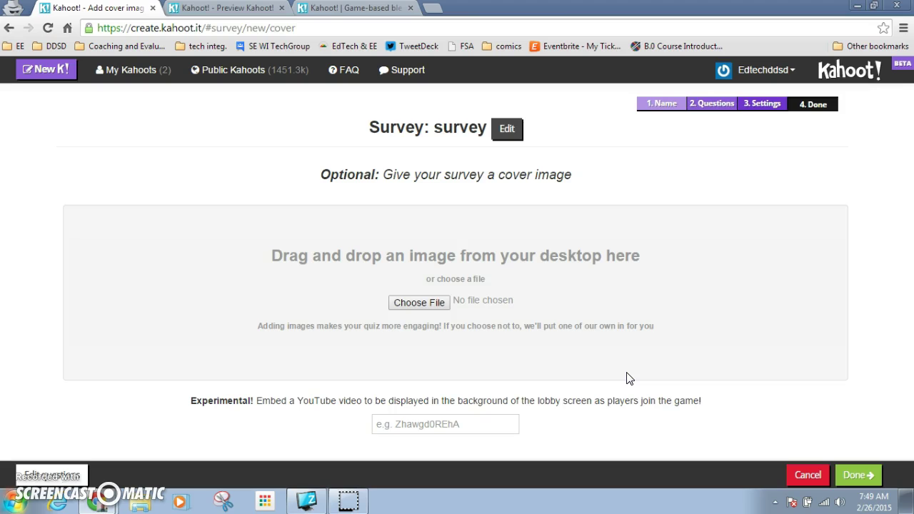
{"action": "left_click", "coordinate": [876, 467]}
{"action": "left_click", "coordinate": [867, 477]}
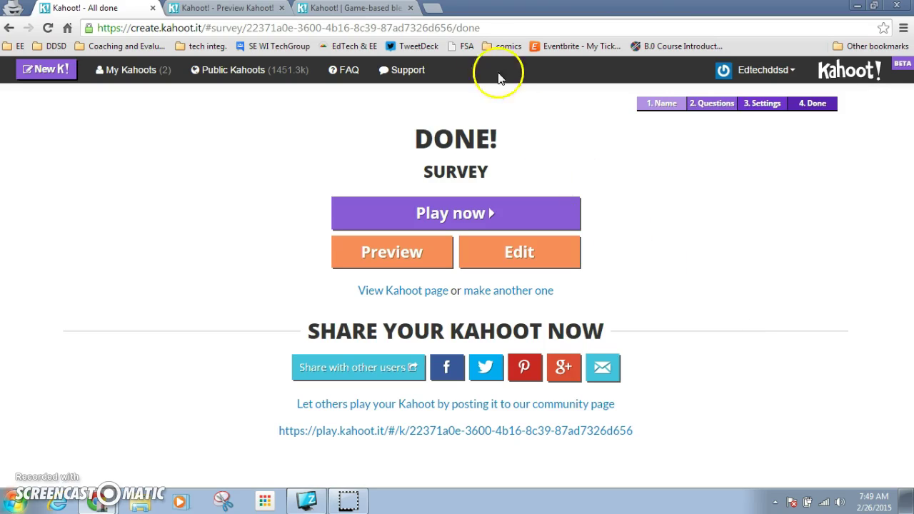
{"action": "left_click", "coordinate": [361, 8]}
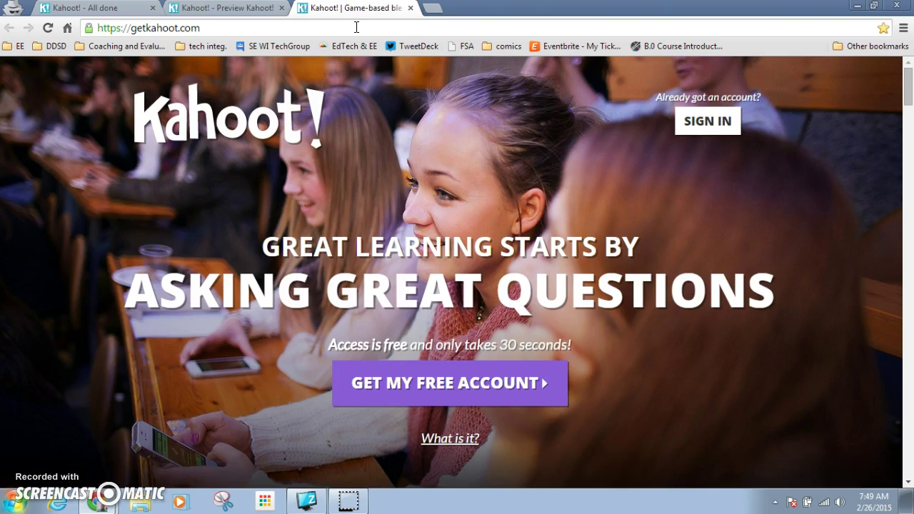
Search Google for 'kahoot it' and open the Kahoot.it result.
{"action": "left_click", "coordinate": [357, 28]}
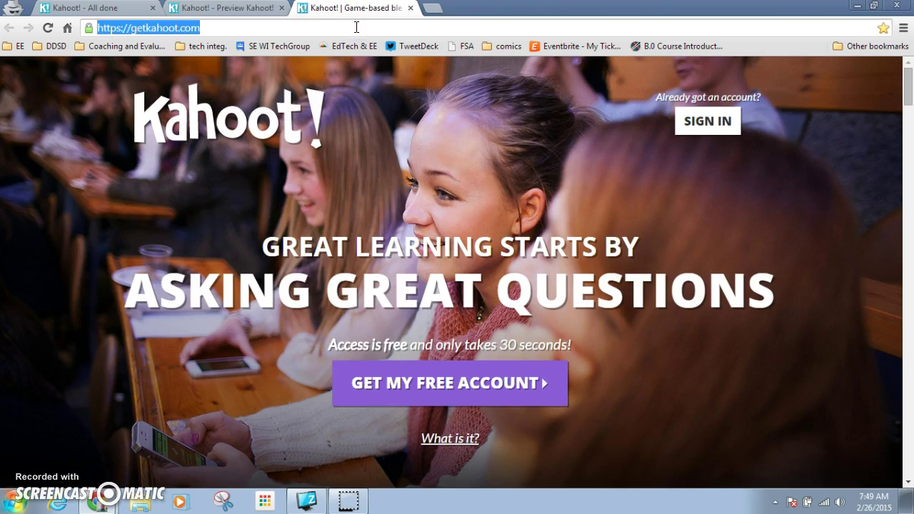
{"action": "type", "text": "kat"}
{"action": "key", "text": "BackSpace"}
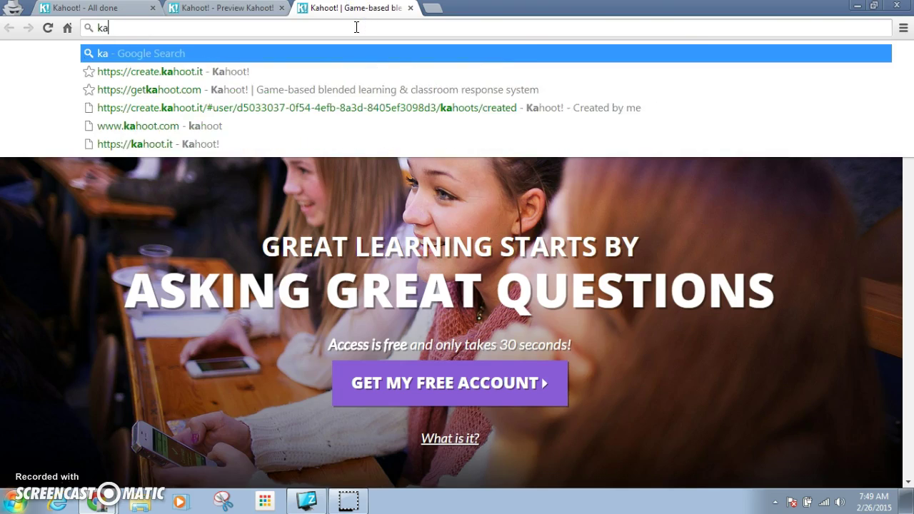
{"action": "type", "text": "hoot it"}
{"action": "key", "text": "Return"}
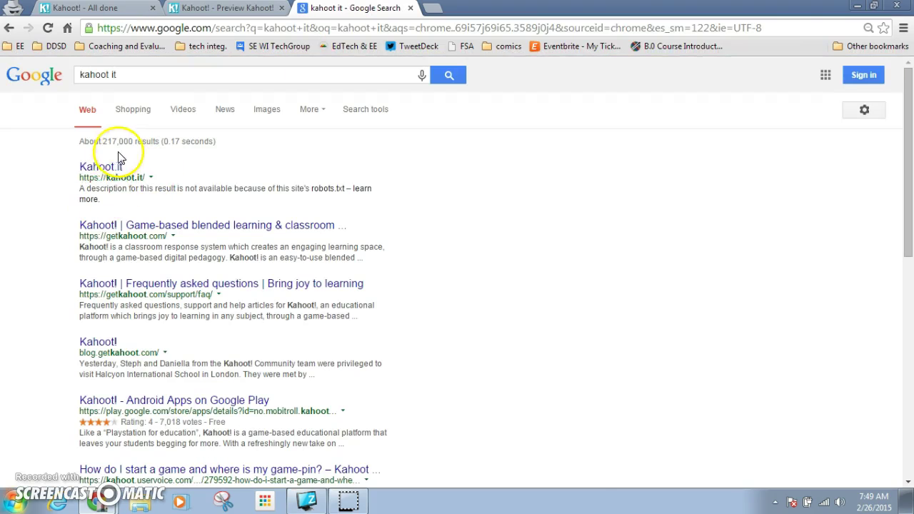
{"action": "left_click", "coordinate": [100, 172]}
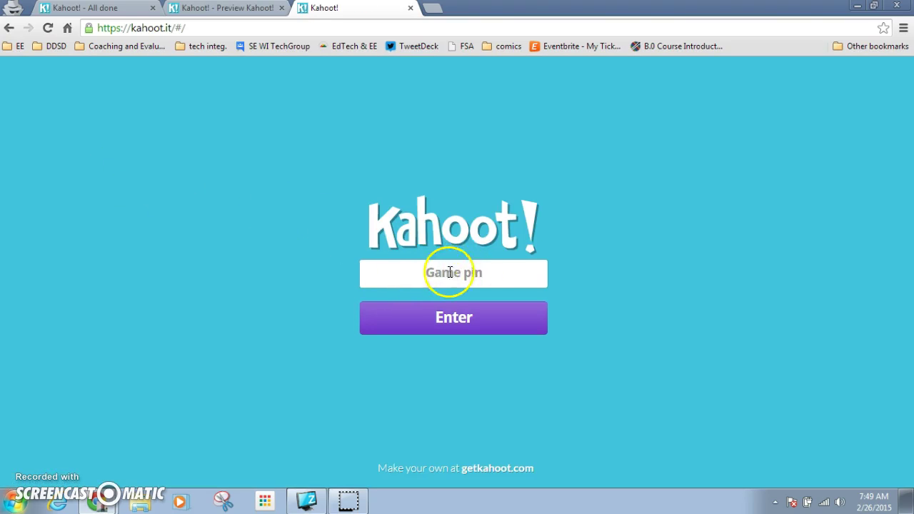
Look at the preview's final scoreboard, then return to the survey's 'Kahoot! - All done' page.
{"action": "left_click", "coordinate": [206, 8]}
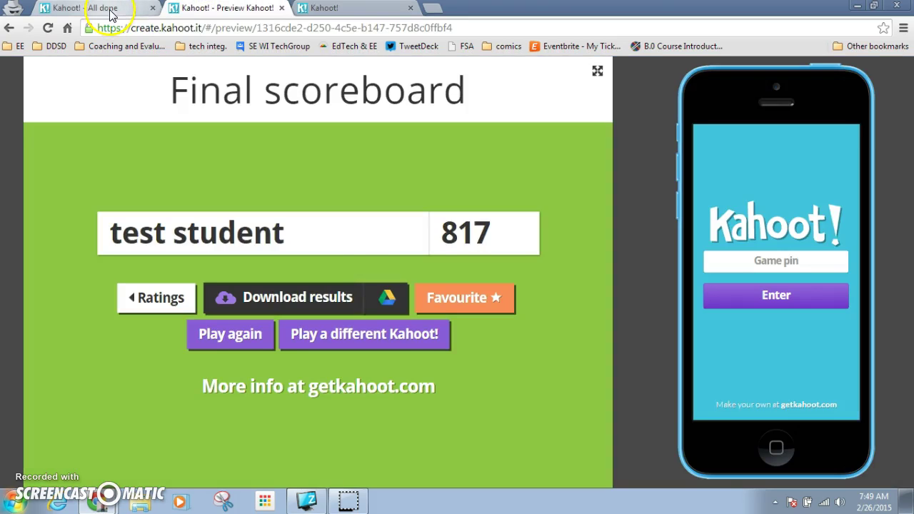
{"action": "left_click", "coordinate": [107, 10]}
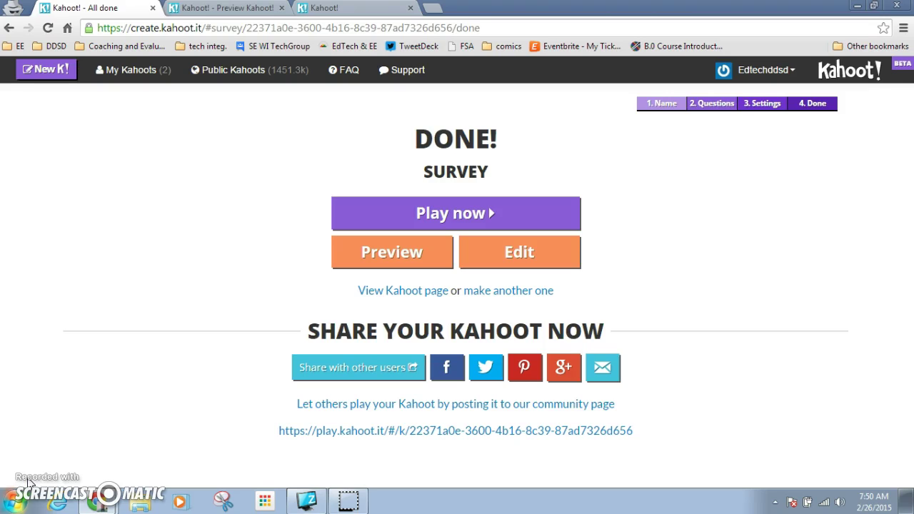
Check the My Kahoots list of survey, discussion and test quiz, then browse Public Kahoots.
{"action": "left_click", "coordinate": [141, 74]}
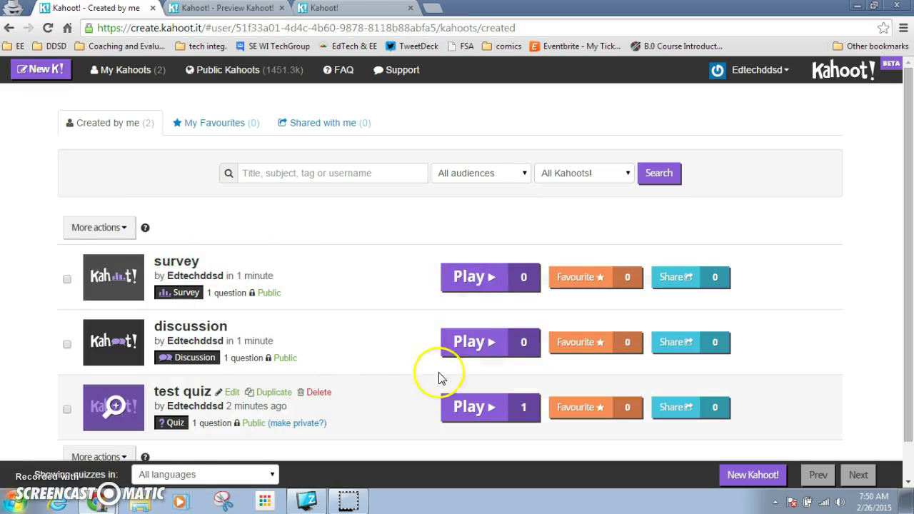
{"action": "left_click", "coordinate": [235, 71]}
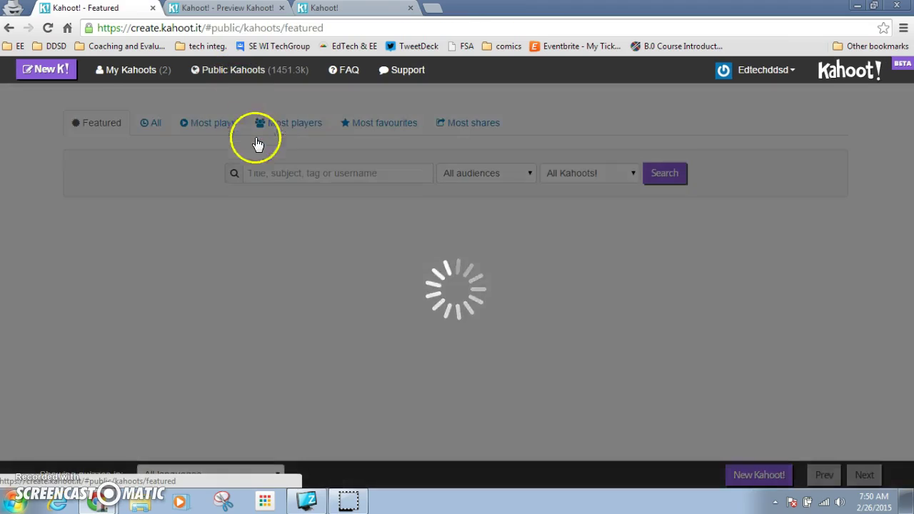